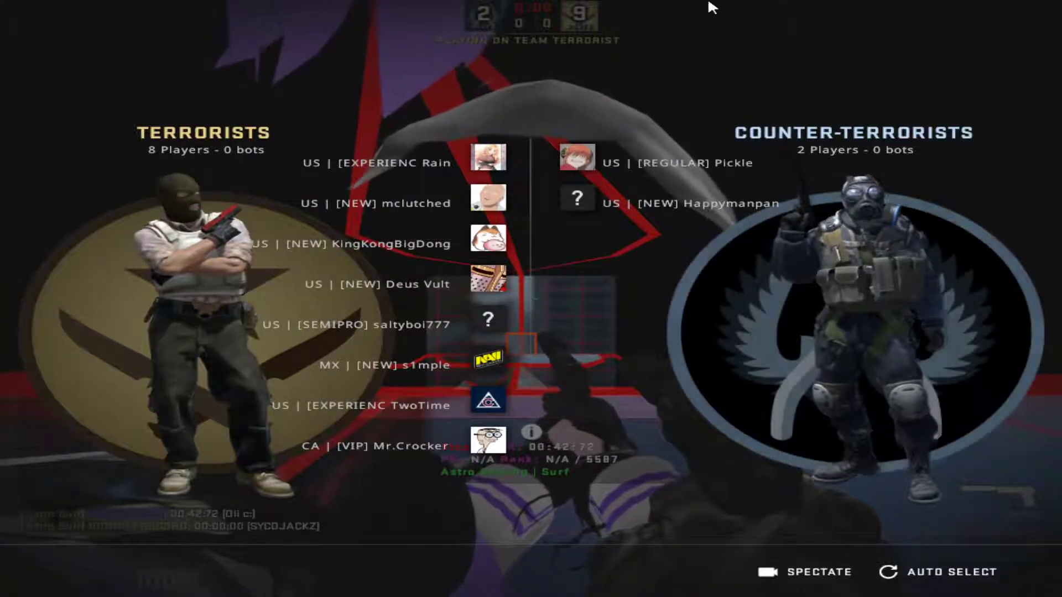
# Join the Terrorist team, switch to the knife and move forward onto the surf ramp.
pyautogui.click(325, 162)
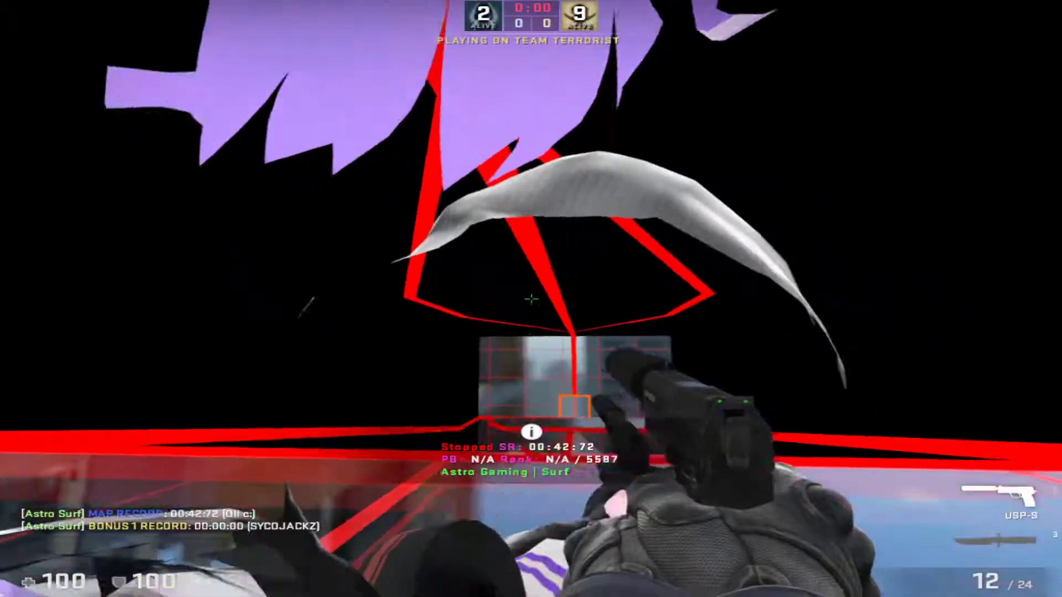
pyautogui.press('3')
pyautogui.press('w')
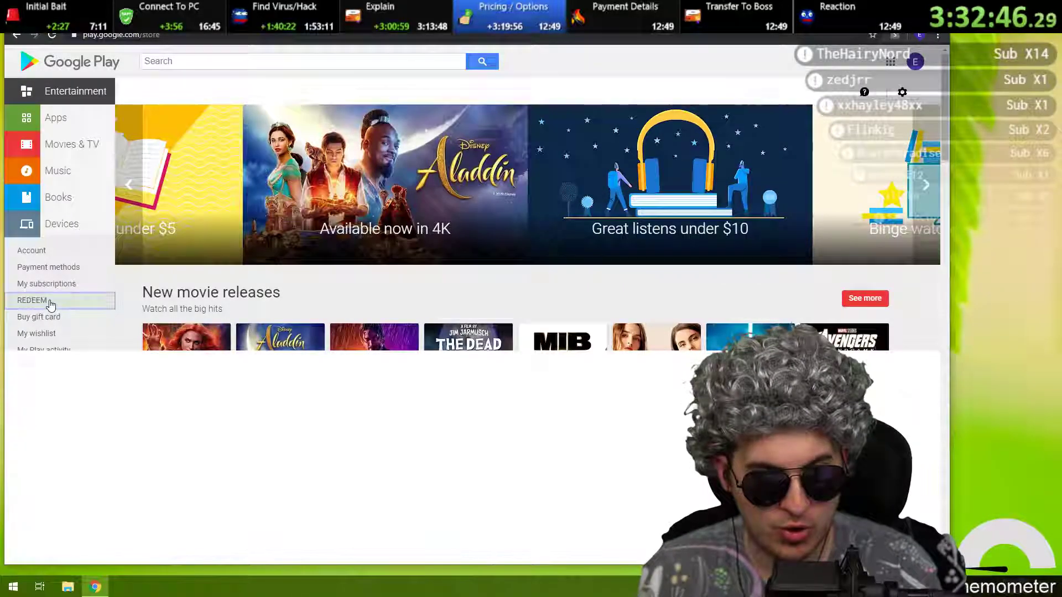
pyautogui.click(38, 300)
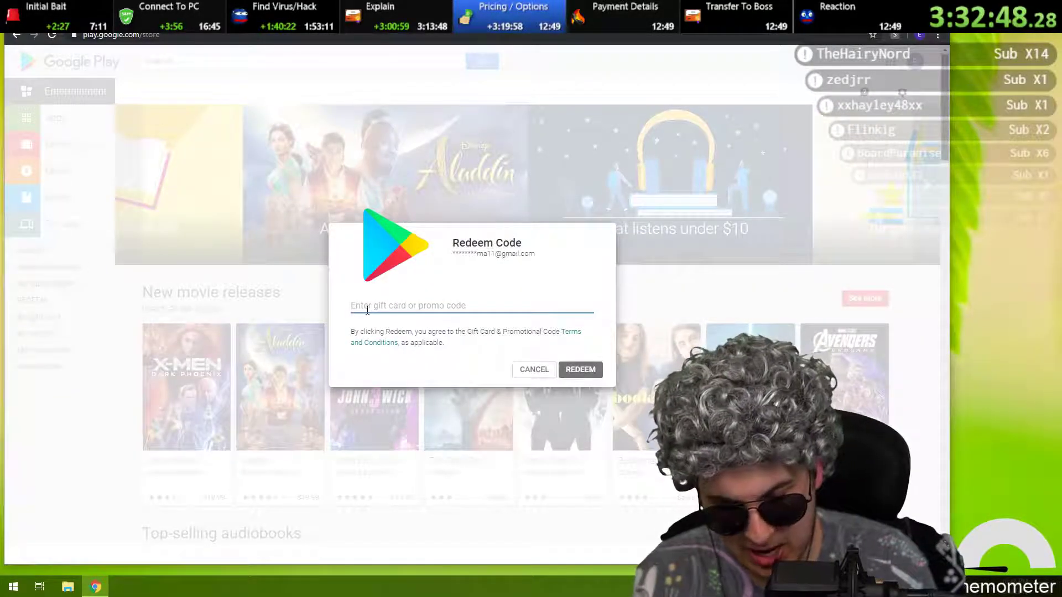
pyautogui.hotkey('ctrl', 'v')
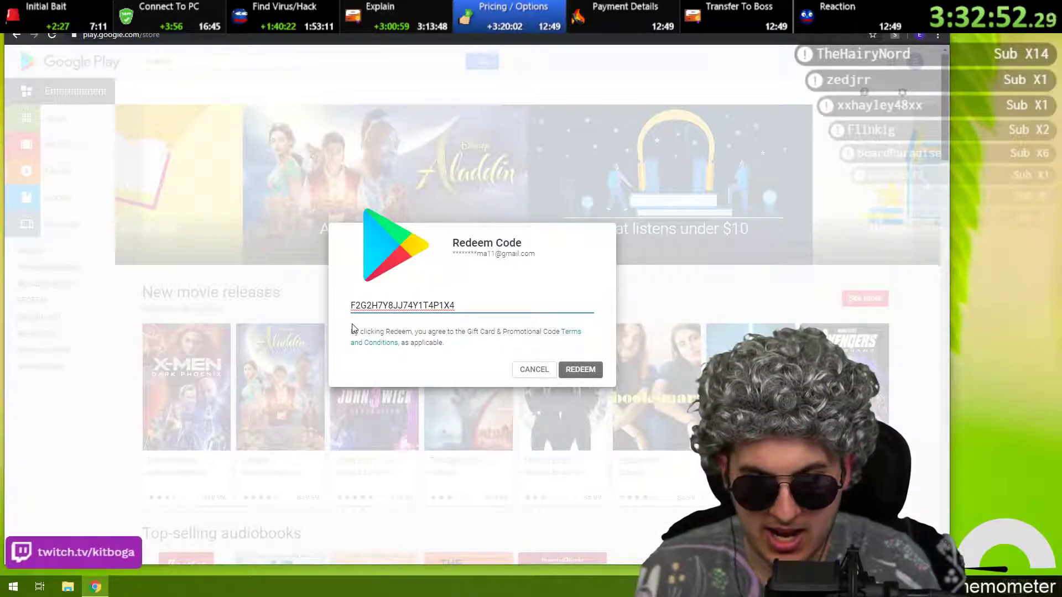
pyautogui.click(580, 370)
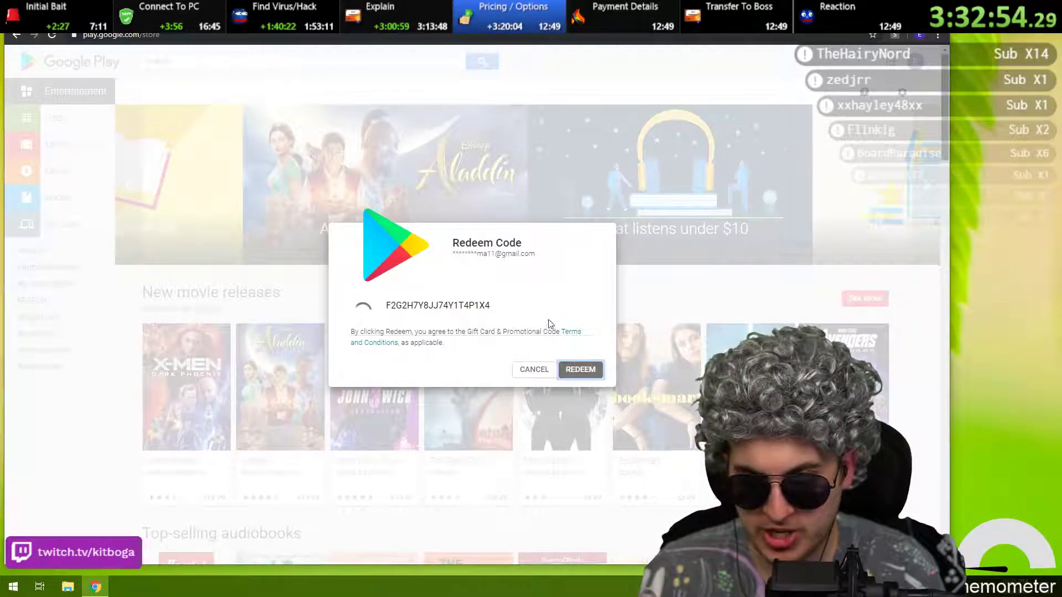
pyautogui.click(579, 370)
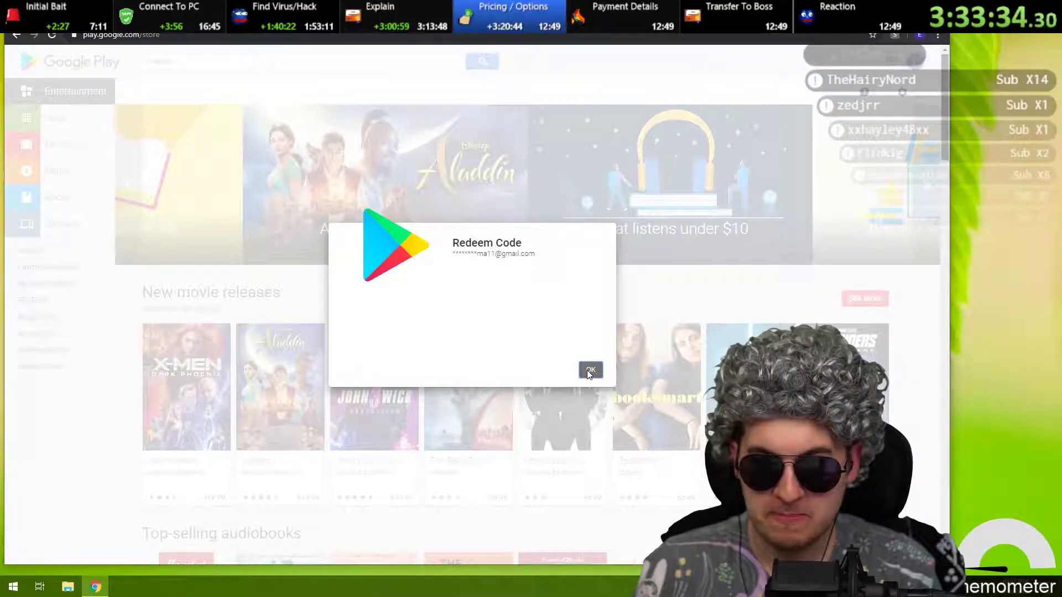
pyautogui.click(589, 372)
# Open the 'Great listens under $10' collection and select its heading text.
pyautogui.click(633, 141)
pyautogui.tripleClick(634, 142)
pyautogui.rightClick(633, 141)
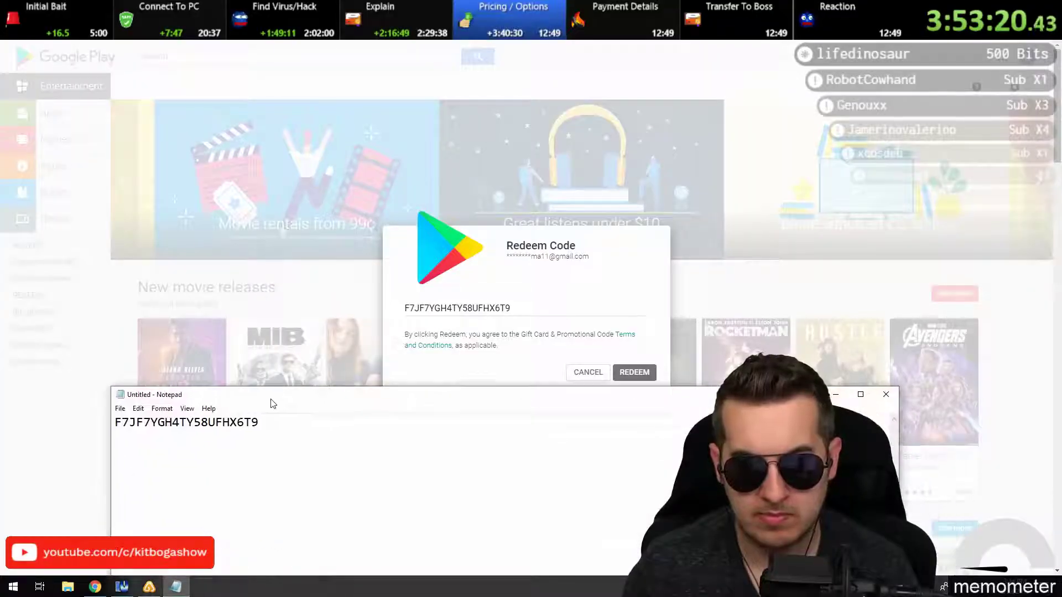
# Minimize Notepad, reopen the Redeem dialog, and submit and confirm the gift code.
pyautogui.click(837, 396)
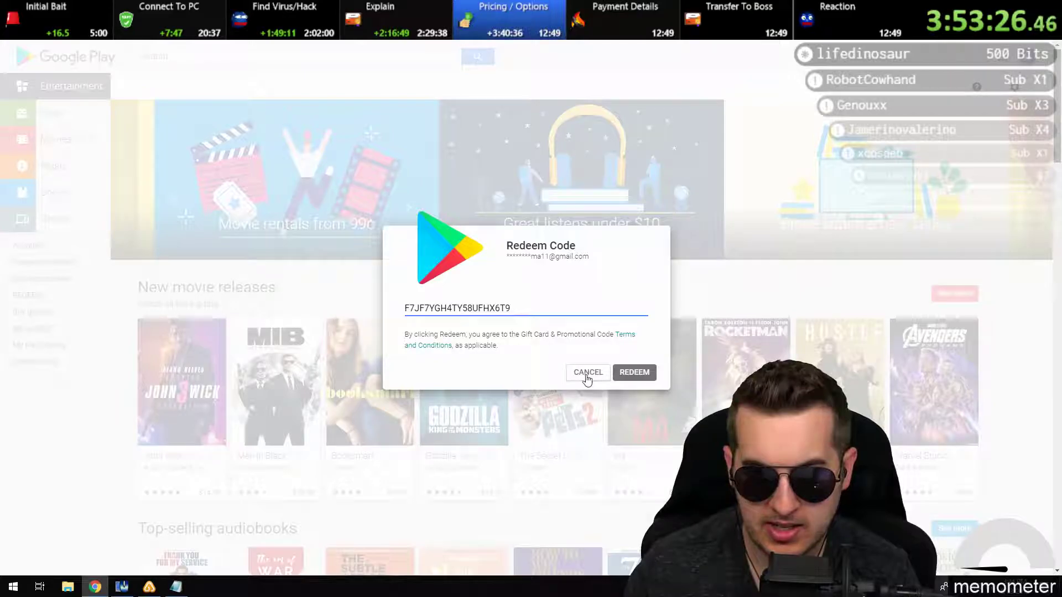
pyautogui.click(626, 372)
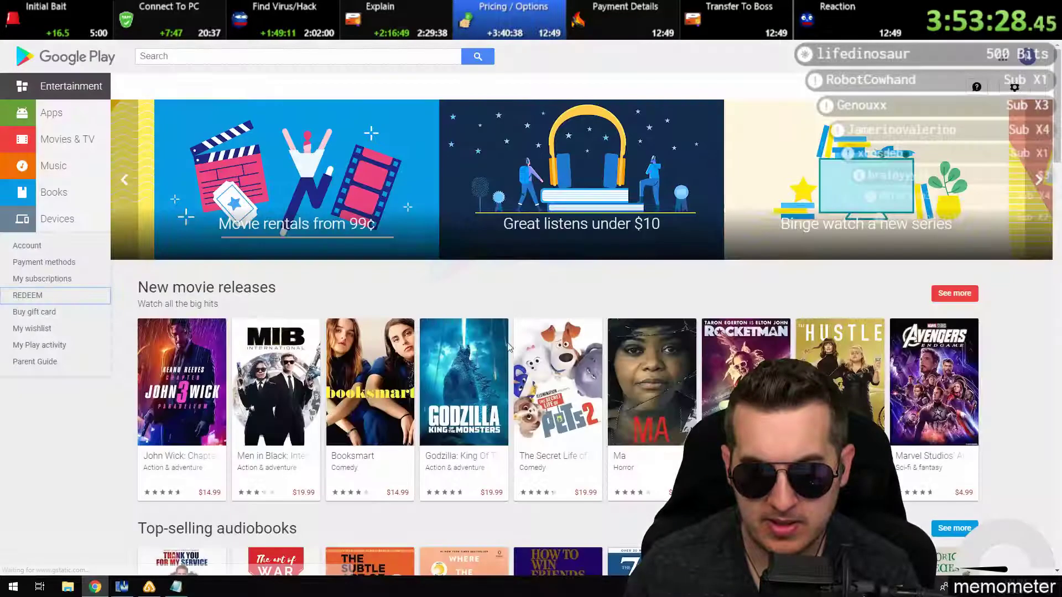
pyautogui.click(27, 294)
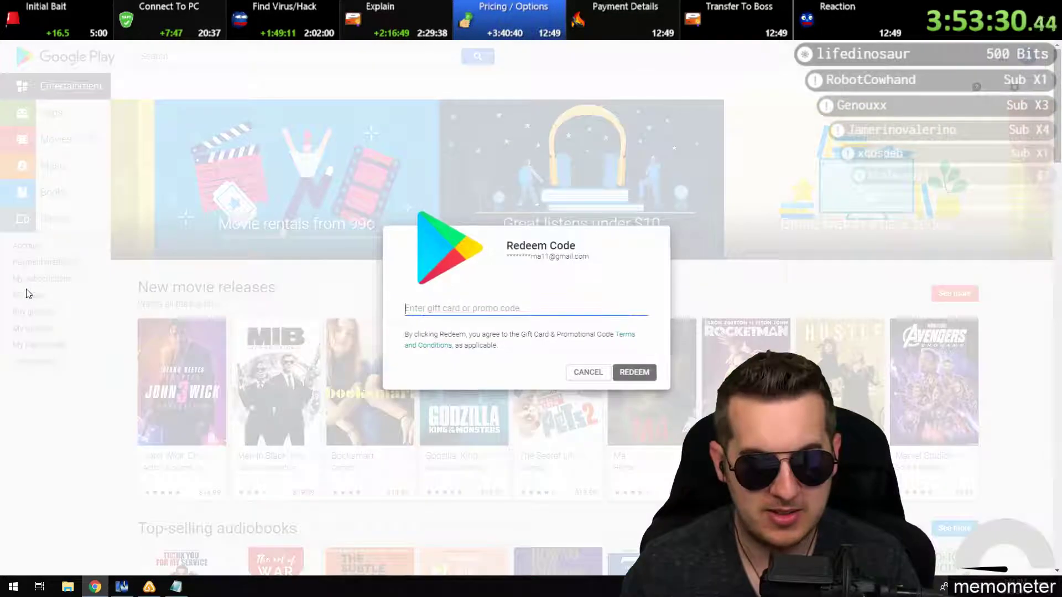
pyautogui.click(625, 373)
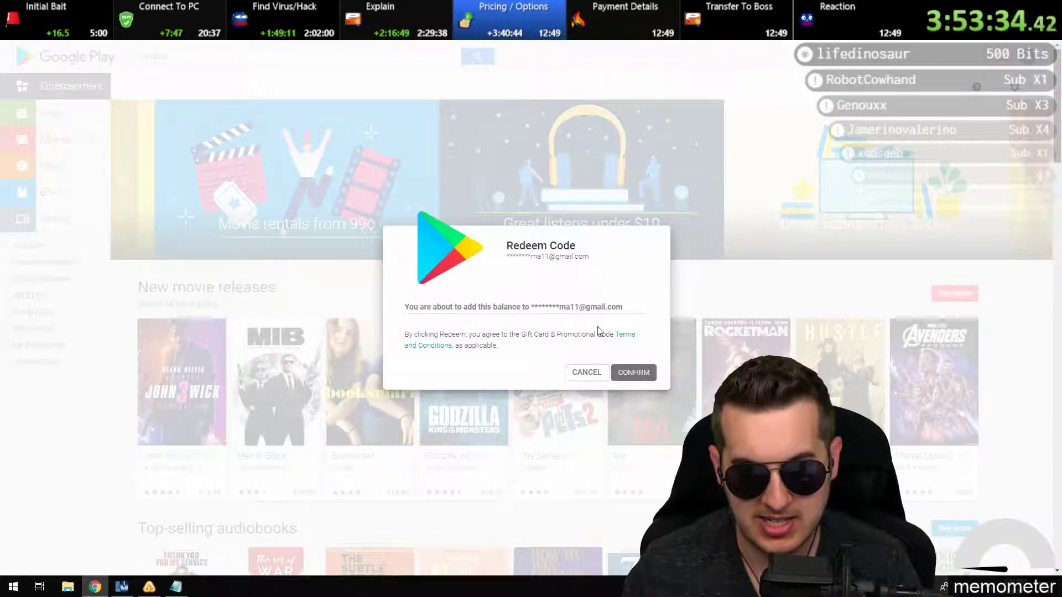
pyautogui.click(625, 371)
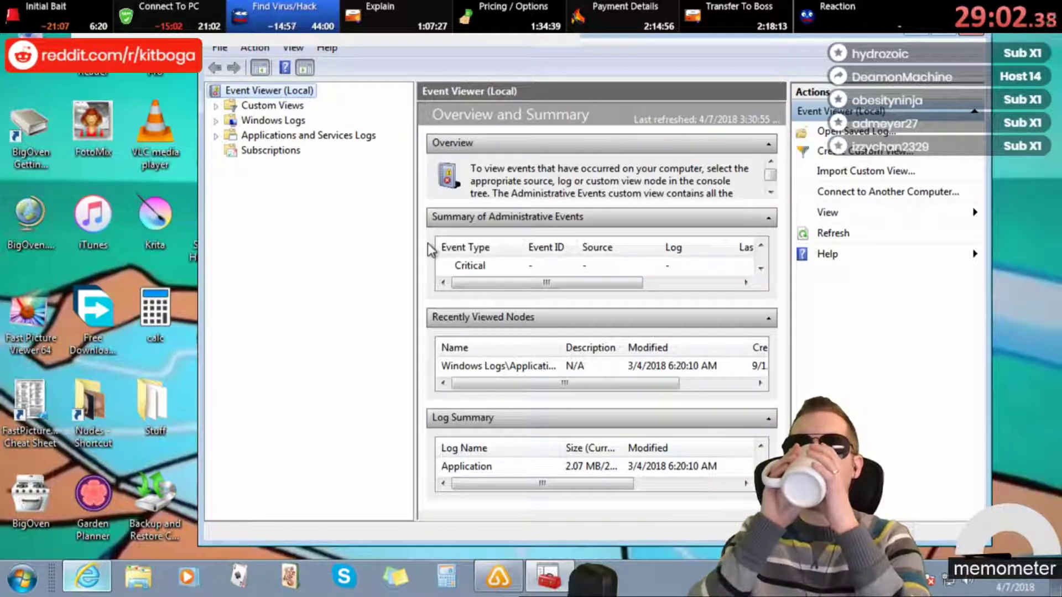
# Open the Nudes folder, view 'close up' and the next picture, then close the viewer.
pyautogui.click(88, 421)
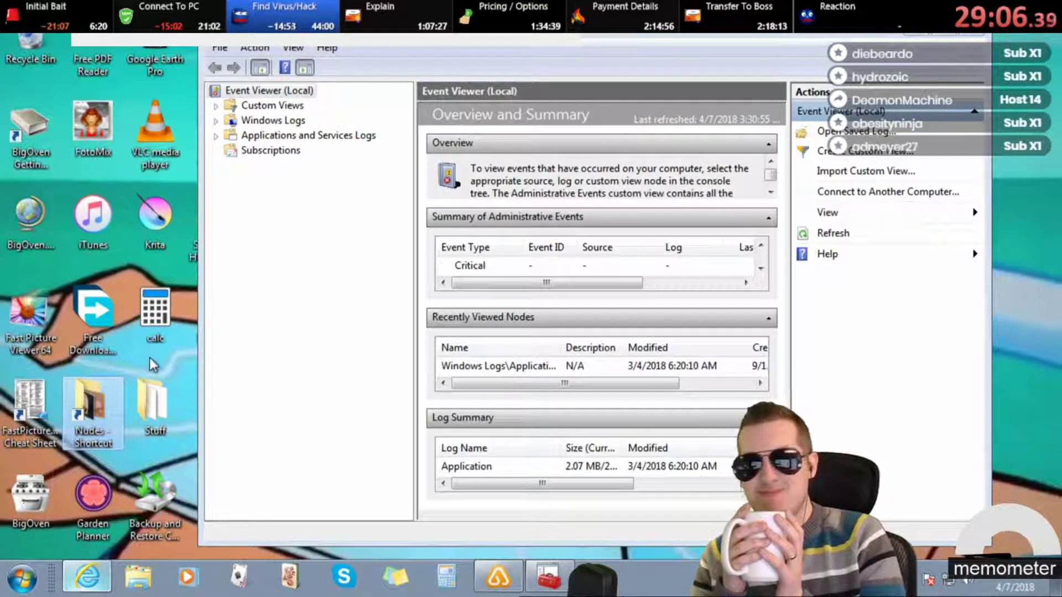
pyautogui.doubleClick(116, 392)
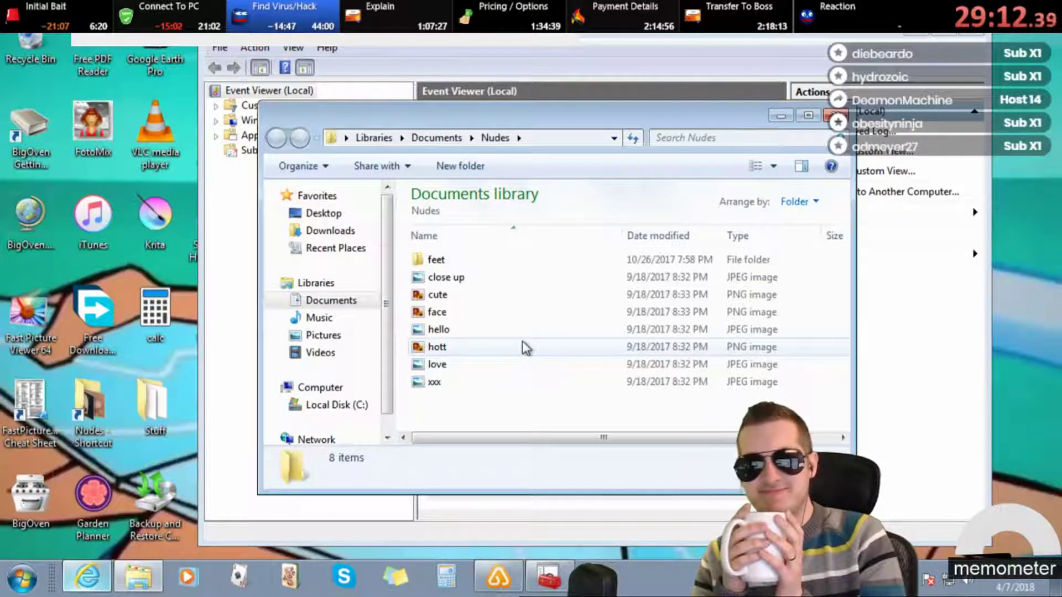
pyautogui.doubleClick(453, 279)
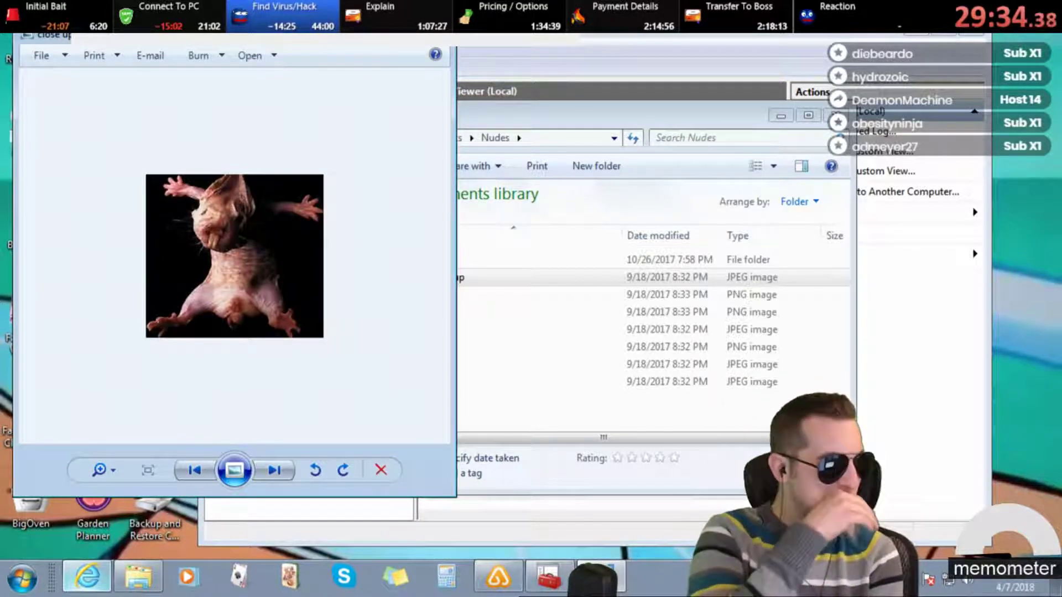
pyautogui.press('Right')
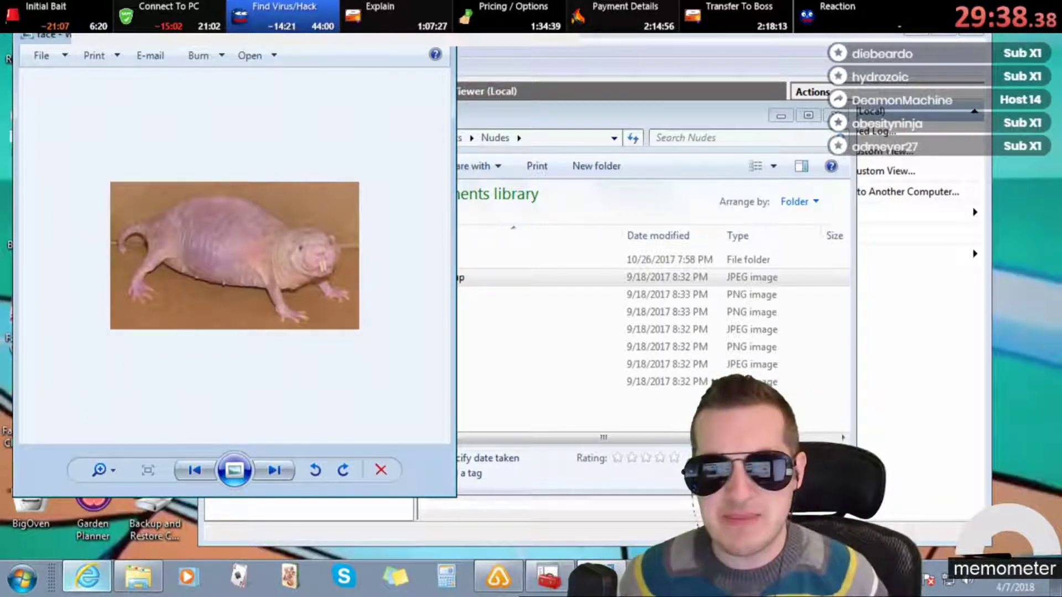
pyautogui.hotkey('alt', 'F4')
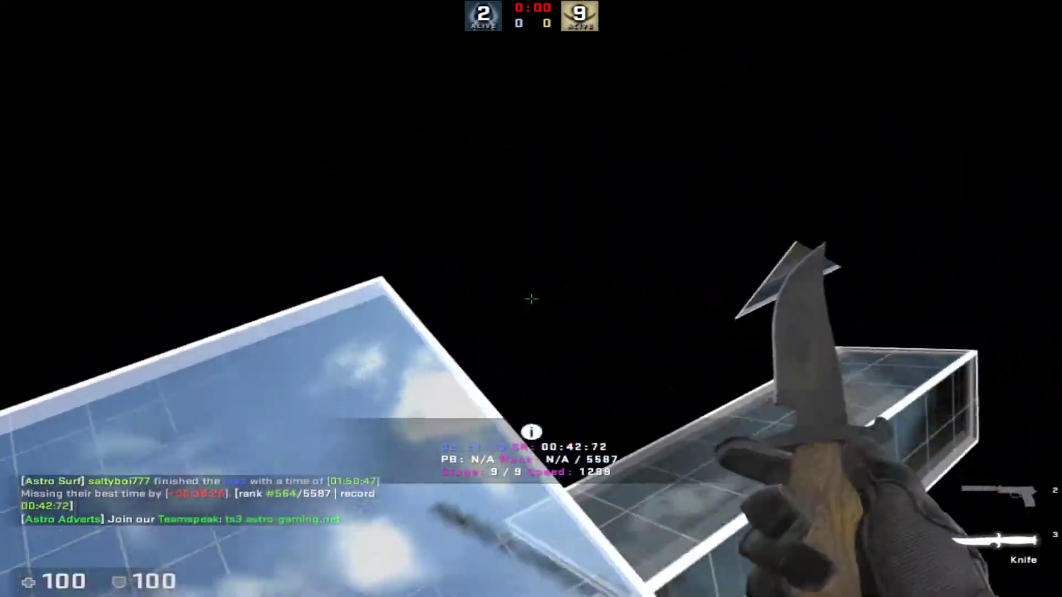
pyautogui.write('!lb')
# Open the in-game chat to send the !lb leaderboard command.
pyautogui.press('Return')
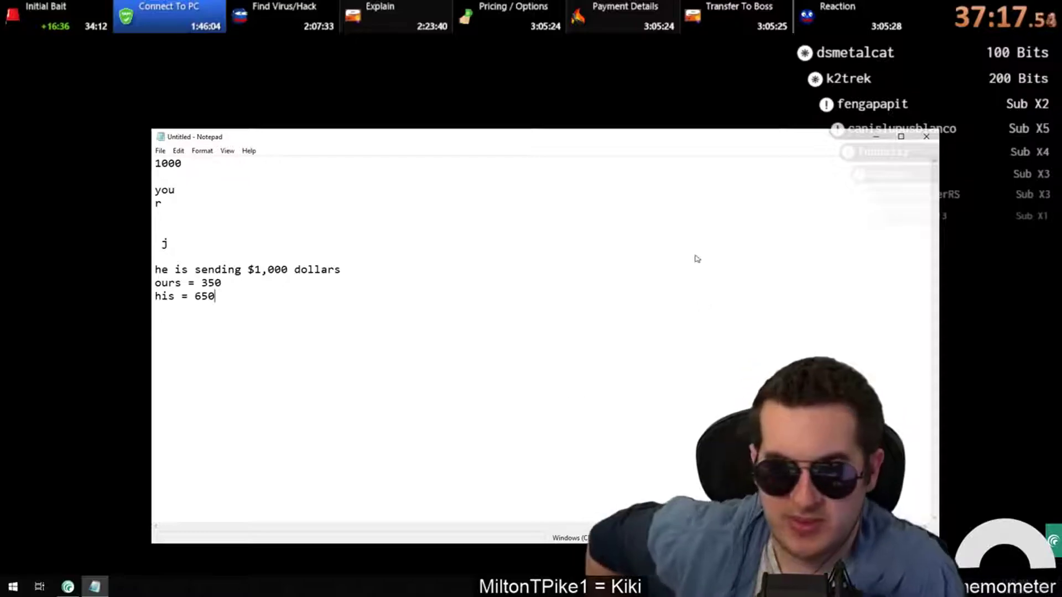
# Close the untitled $1,000-split note using the window's X button.
pyautogui.click(928, 140)
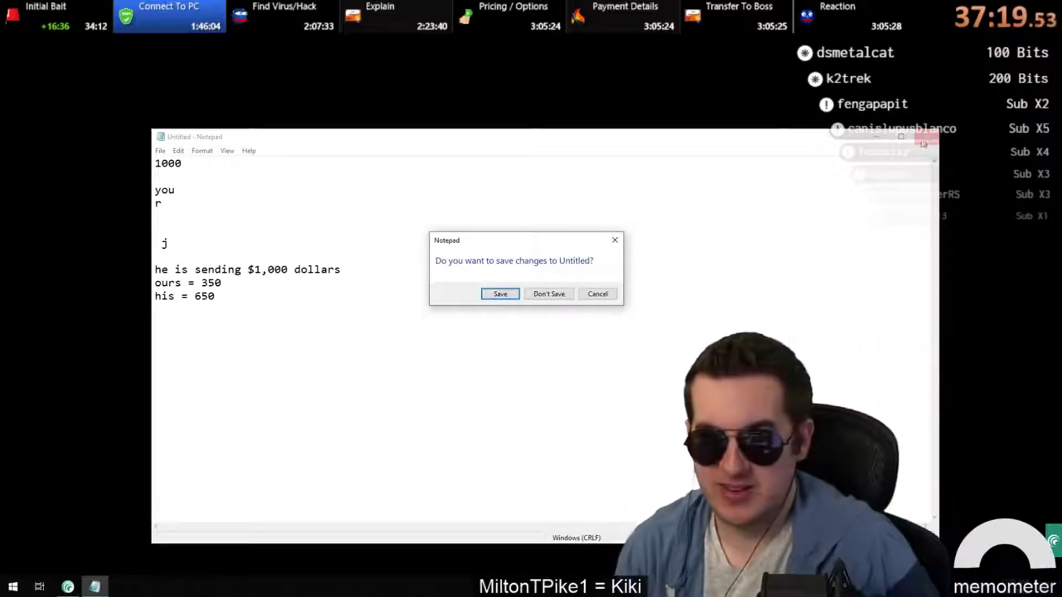
# Discard the note without saving, then confirm restarting the remote computer.
pyautogui.click(567, 298)
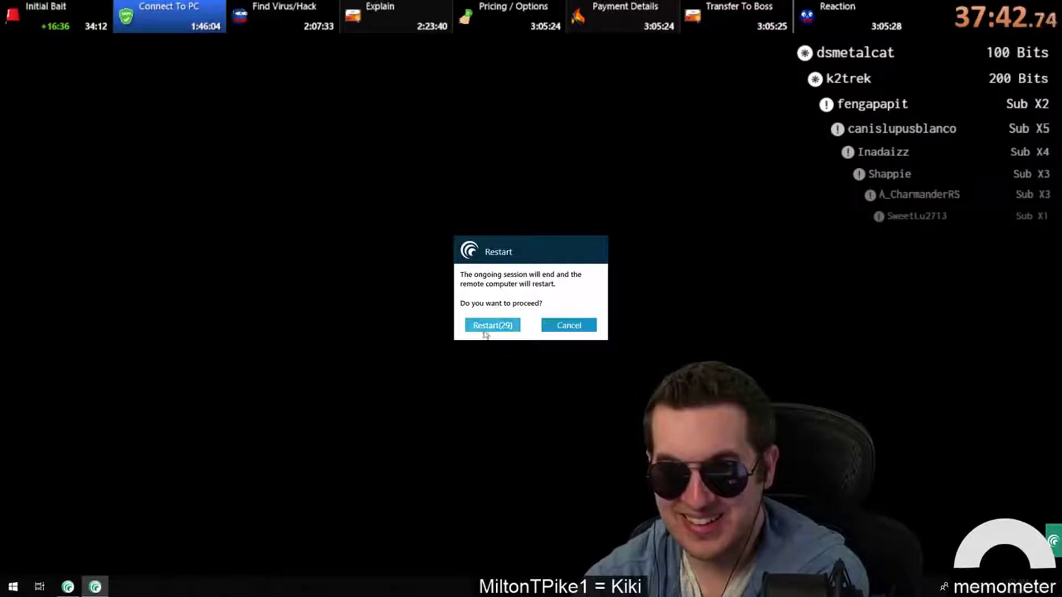
pyautogui.click(485, 326)
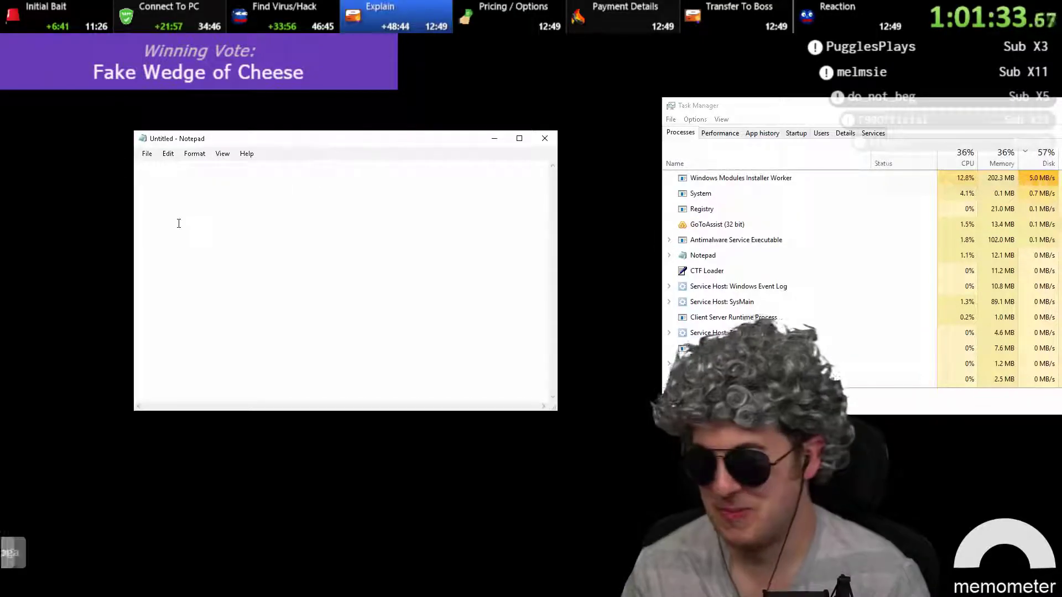
# Maximize the Untitled Notepad window, then open and dismiss the Format menu.
pyautogui.click(520, 138)
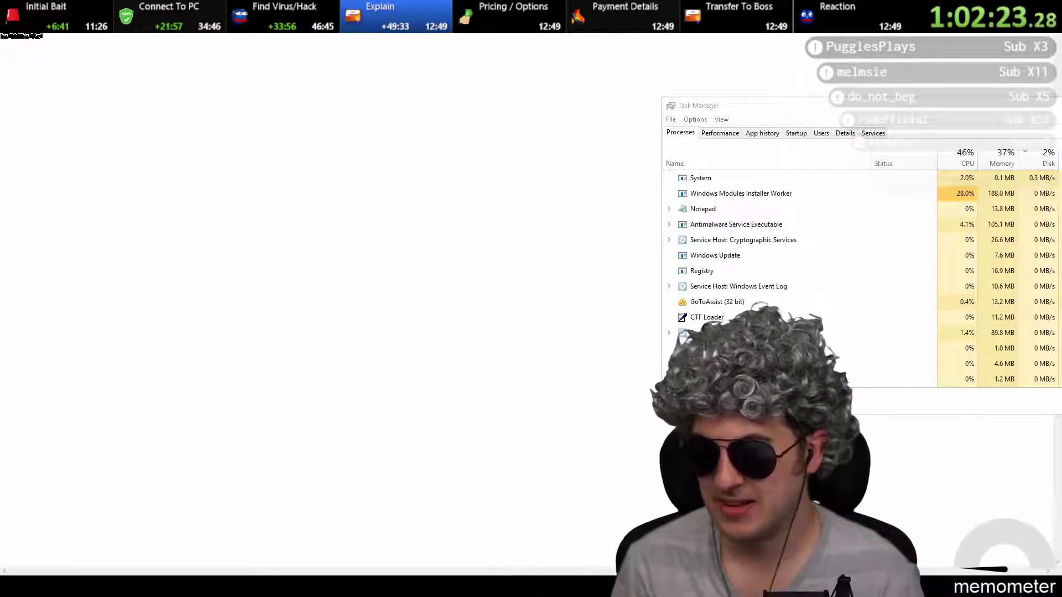
pyautogui.click(59, 27)
pyautogui.click(446, 34)
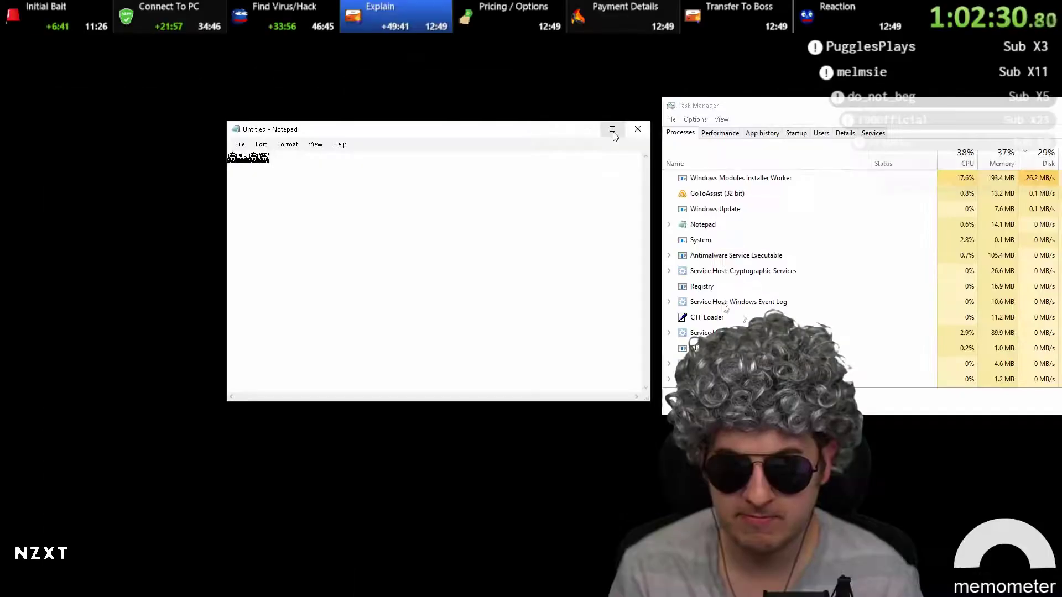
# Restore the Notepad window and end the dashed divider to start a new line.
pyautogui.click(609, 129)
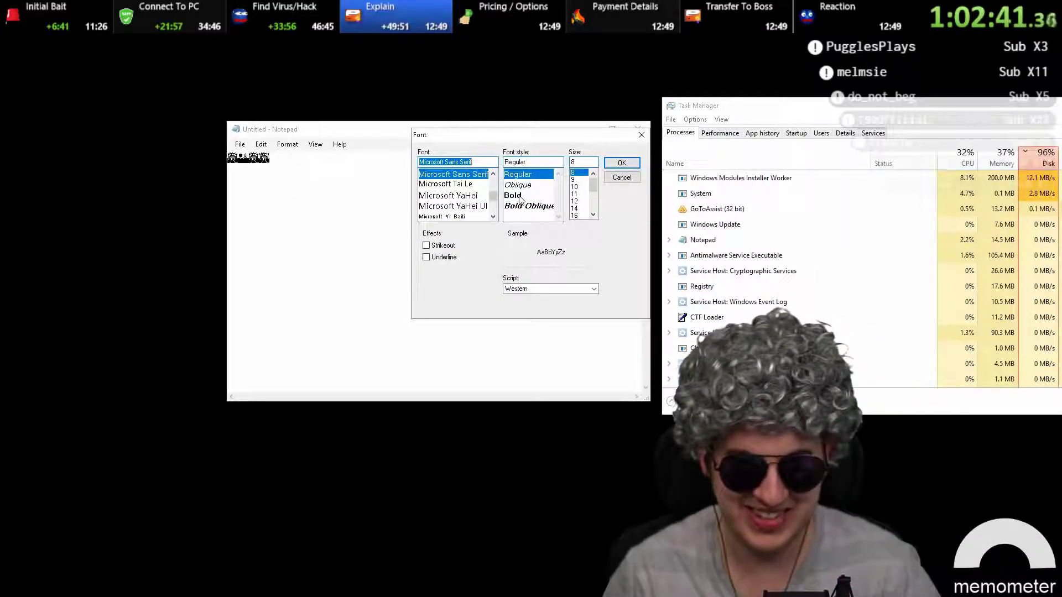
pyautogui.scroll(3, 494, 176)
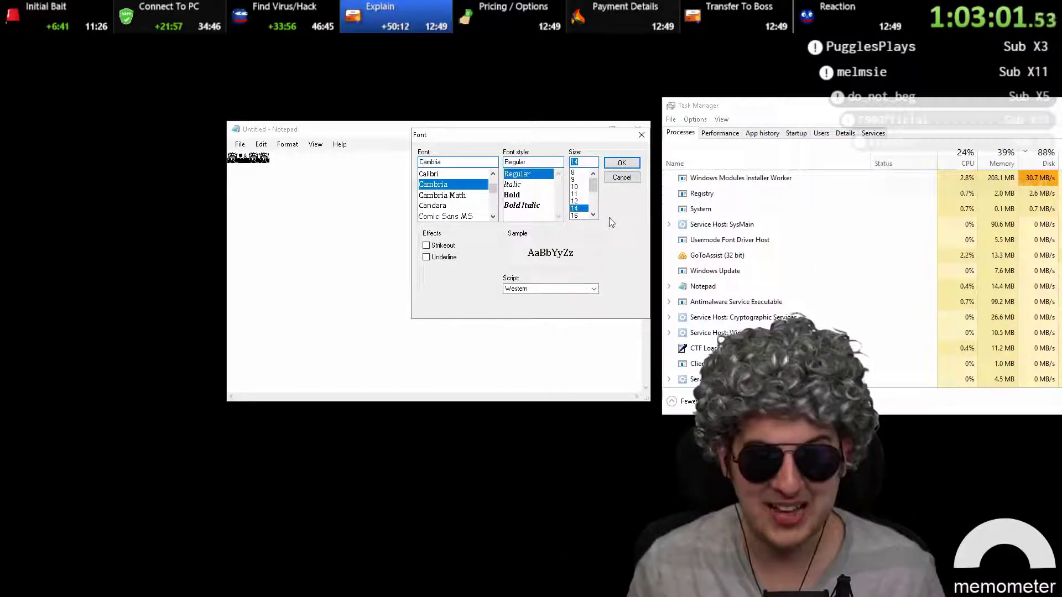
pyautogui.scroll(-1, 593, 214)
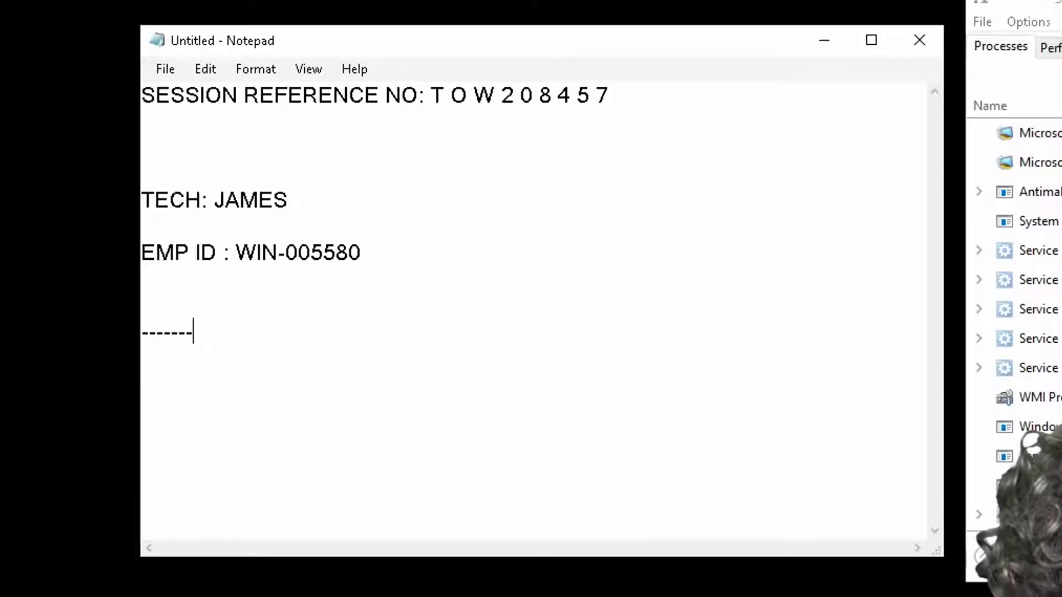
pyautogui.write('-------------')
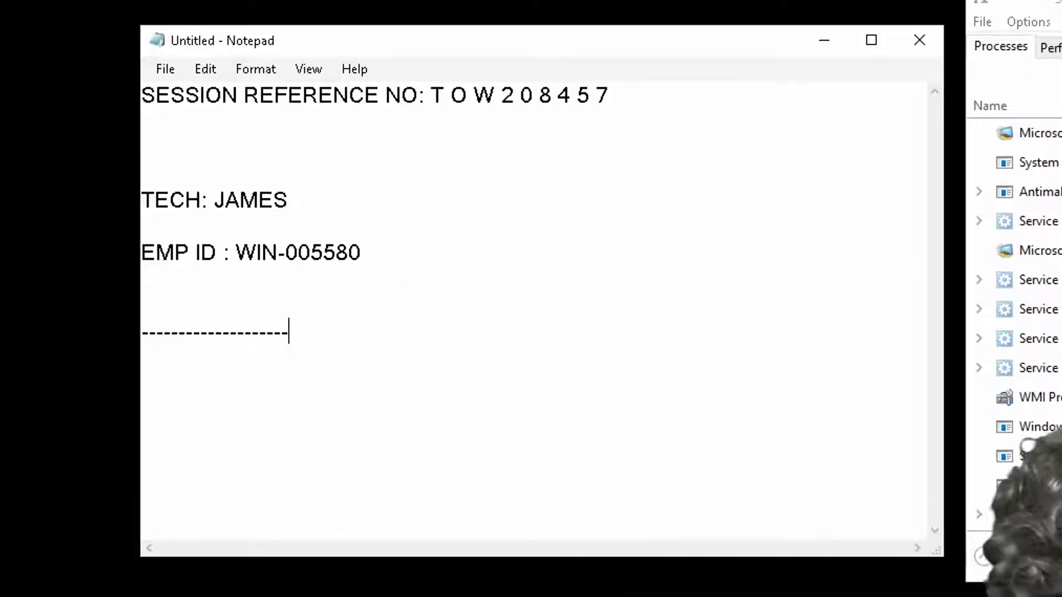
pyautogui.write('------------------------')
pyautogui.write('--------------------------------')
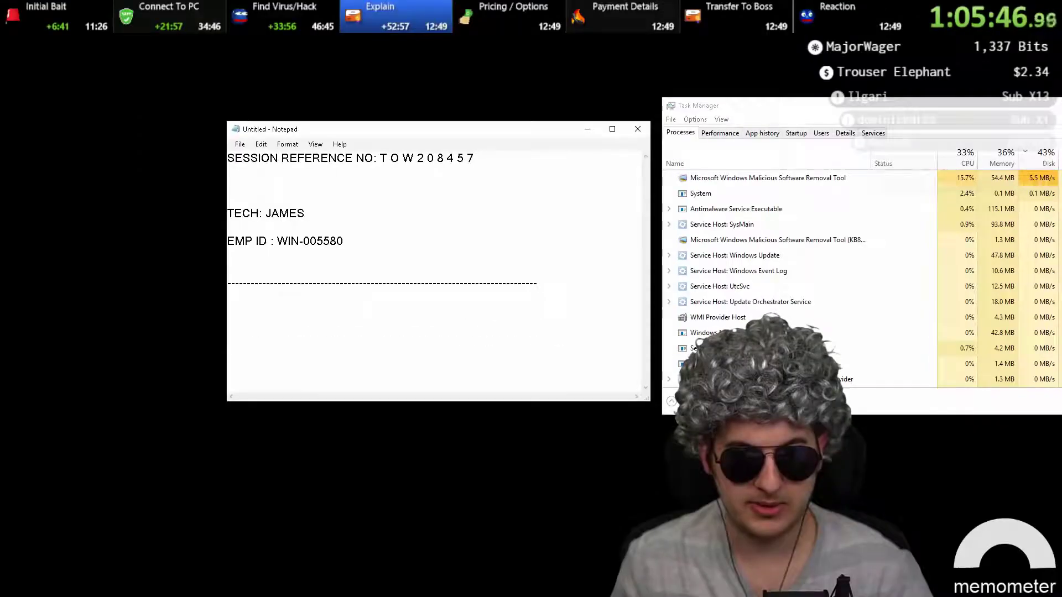
pyautogui.press('Return')
pyautogui.write('BL')
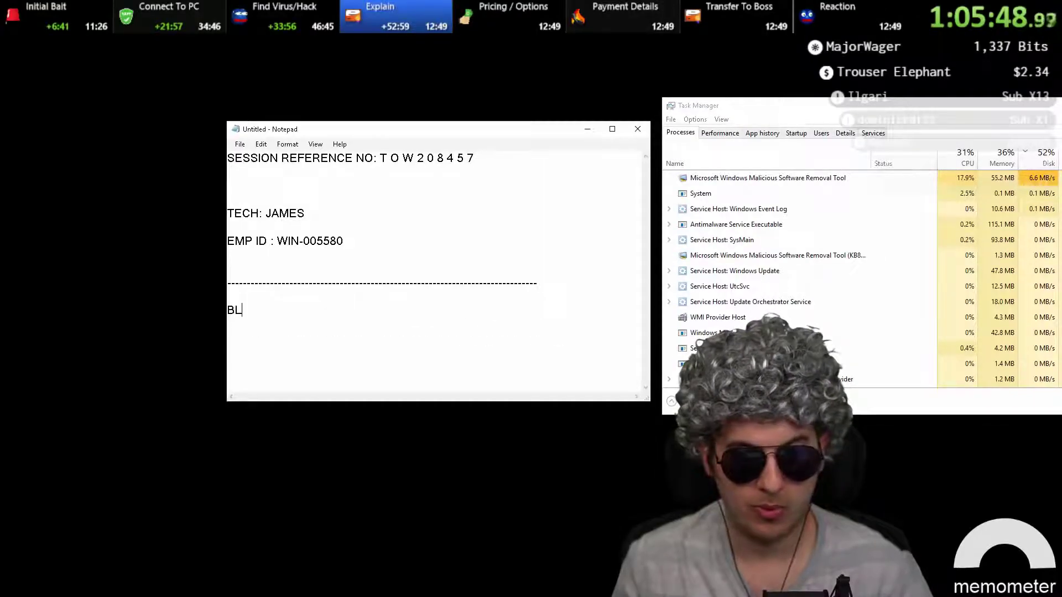
pyautogui.write('OCK')
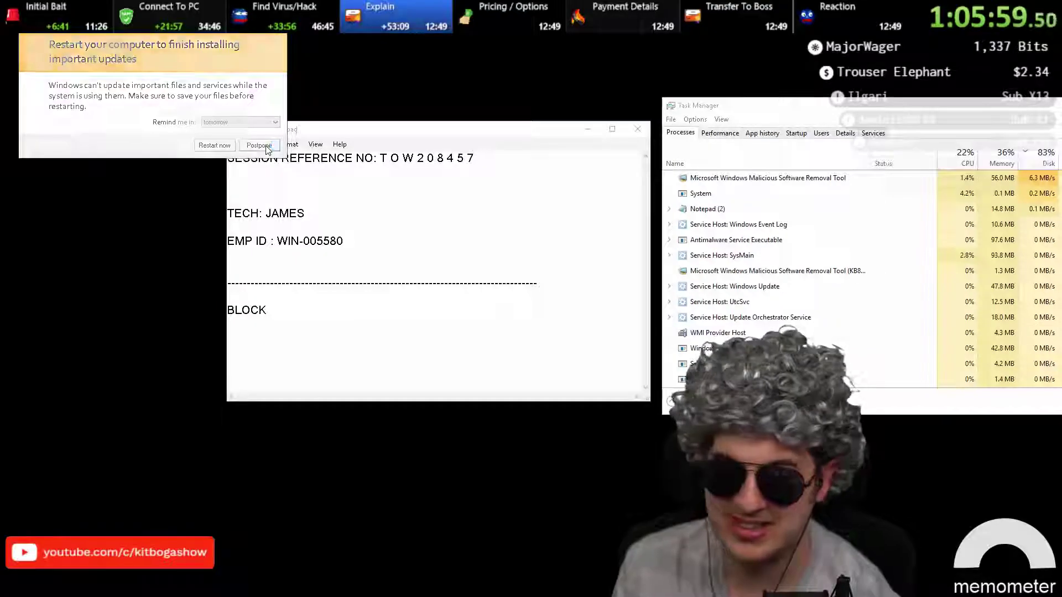
# Postpone the update restart until tomorrow.
pyautogui.click(265, 146)
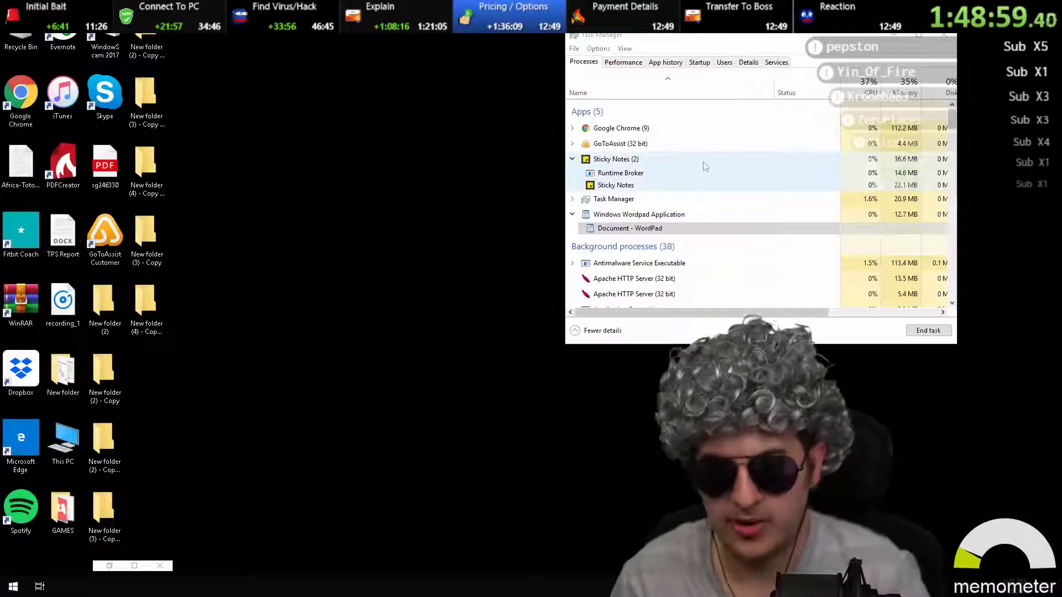
# Search Amazon for network firewalls in Chrome and open the Fortinet FortiGate-50E listing.
pyautogui.doubleClick(23, 104)
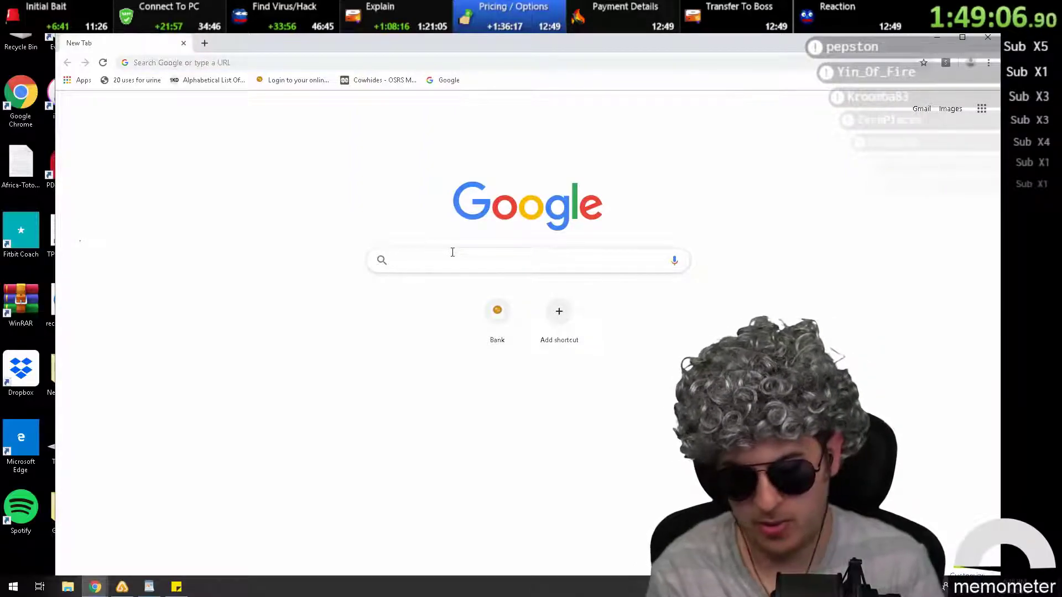
pyautogui.write('NETWORK FIREWALL')
pyautogui.press('Return')
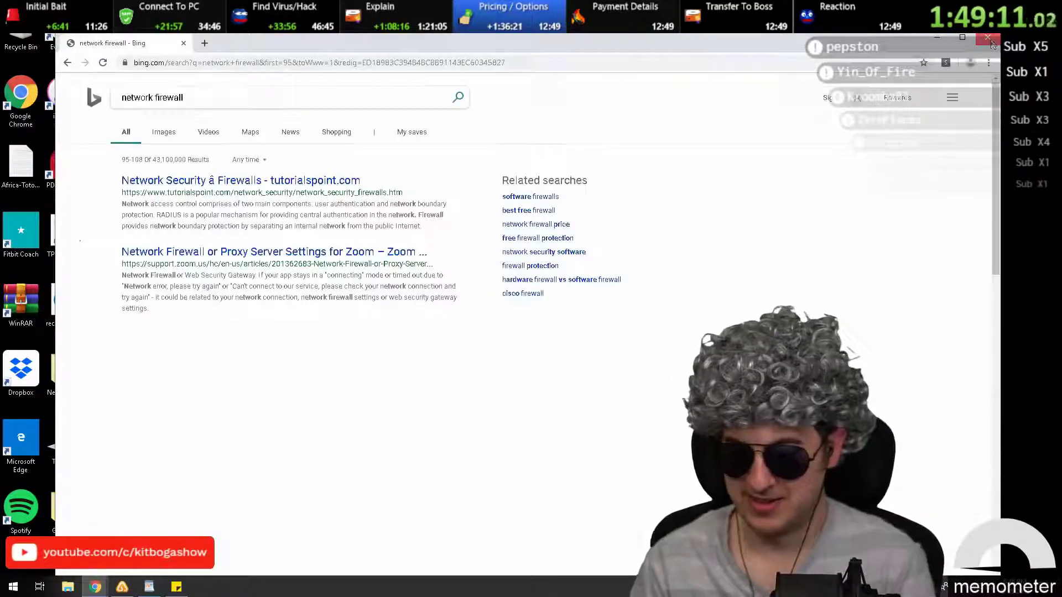
pyautogui.click(981, 45)
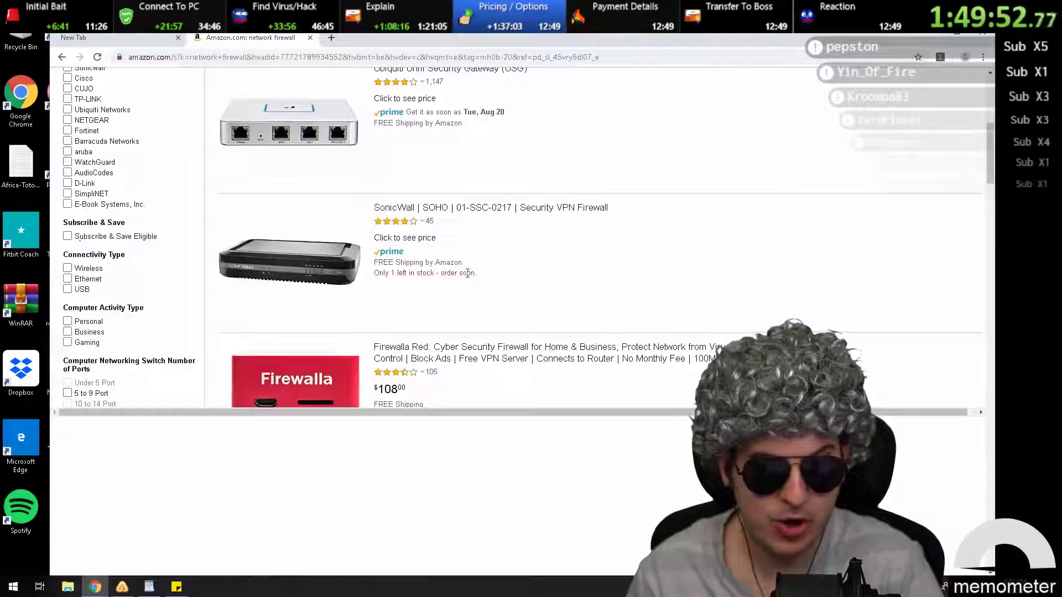
pyautogui.scroll(-2, 464, 282)
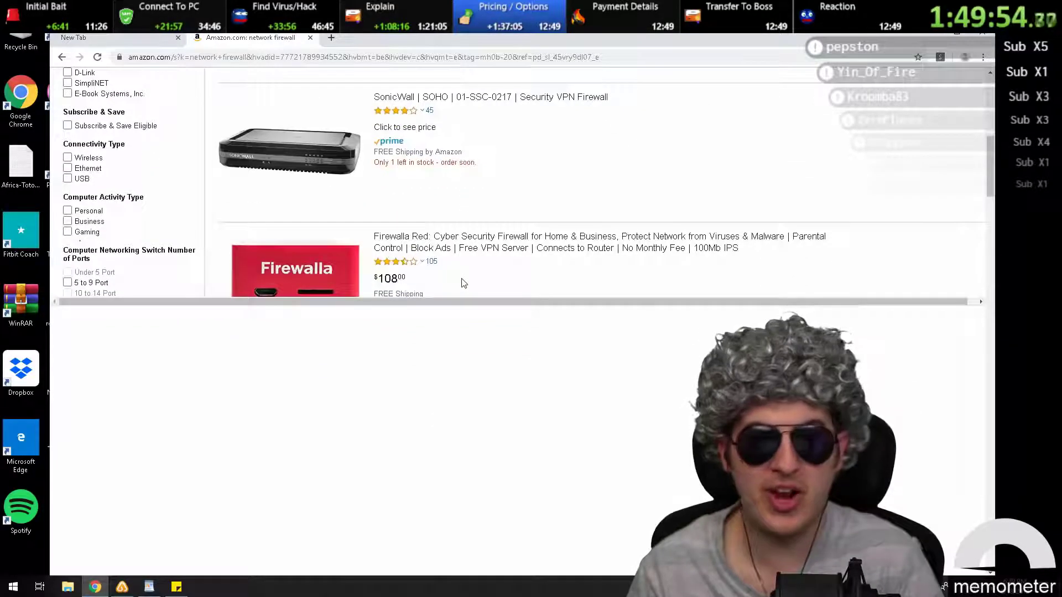
pyautogui.scroll(-5, 464, 284)
pyautogui.scroll(-5, 464, 283)
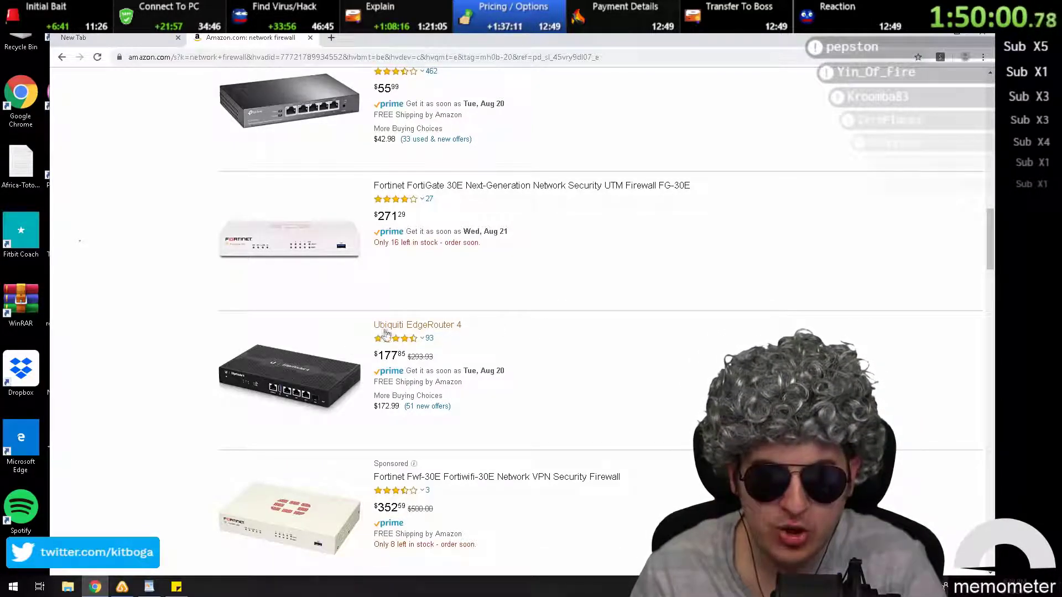
pyautogui.scroll(-2, 399, 333)
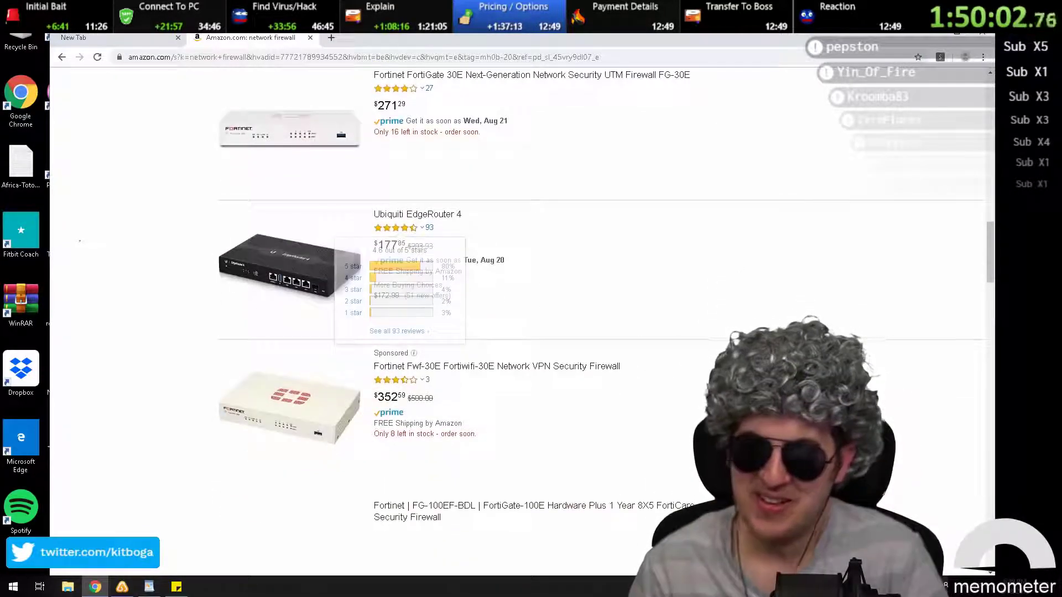
pyautogui.scroll(6, 396, 210)
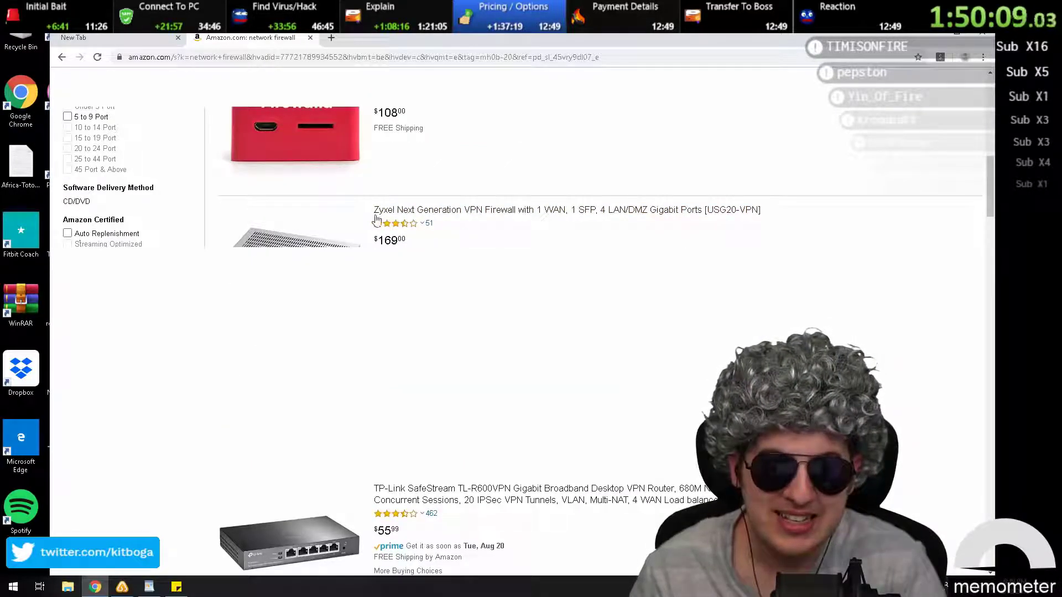
pyautogui.scroll(-2, 377, 218)
pyautogui.scroll(-2, 526, 428)
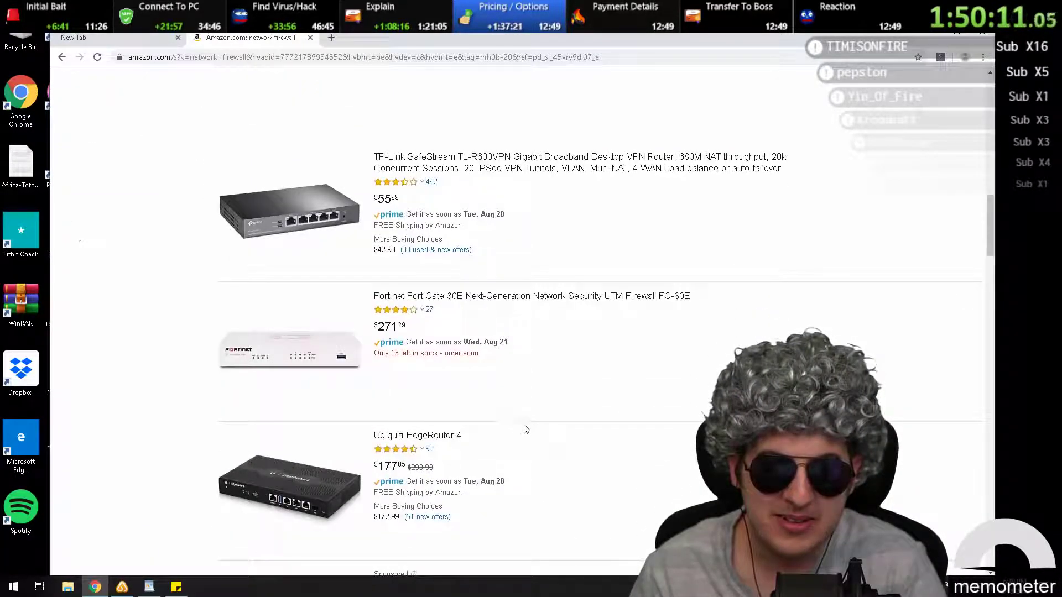
pyautogui.scroll(-1, 499, 379)
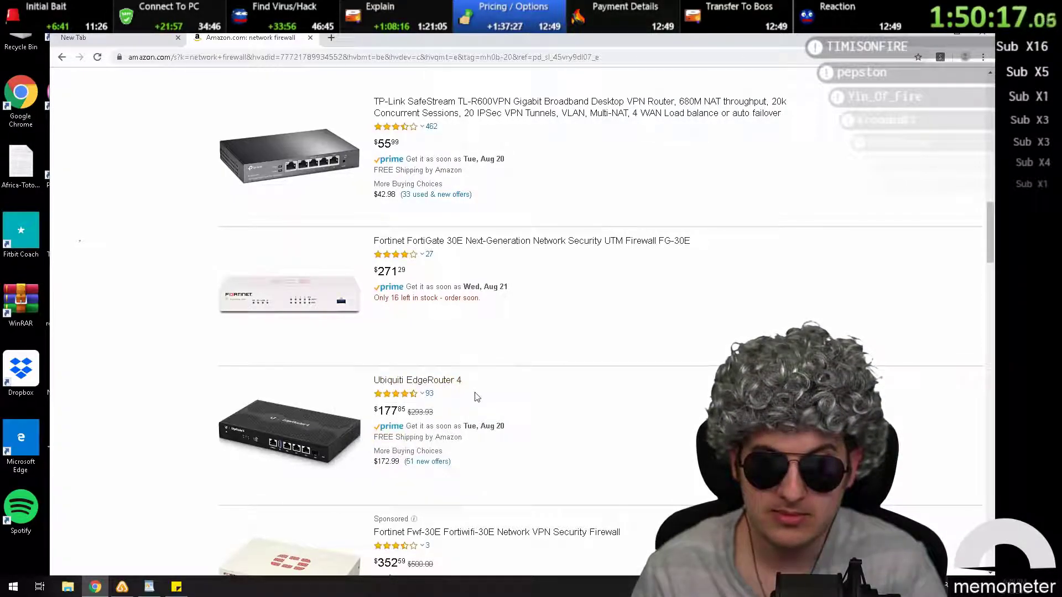
pyautogui.scroll(3, 475, 397)
pyautogui.scroll(5, 475, 396)
pyautogui.scroll(2, 475, 396)
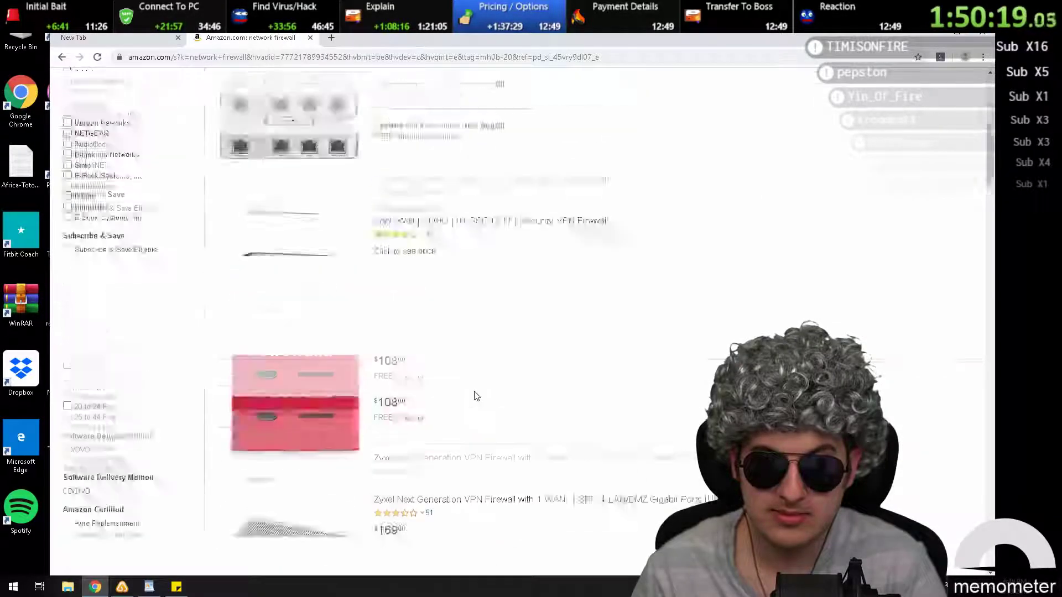
pyautogui.scroll(3, 476, 396)
pyautogui.scroll(3, 462, 373)
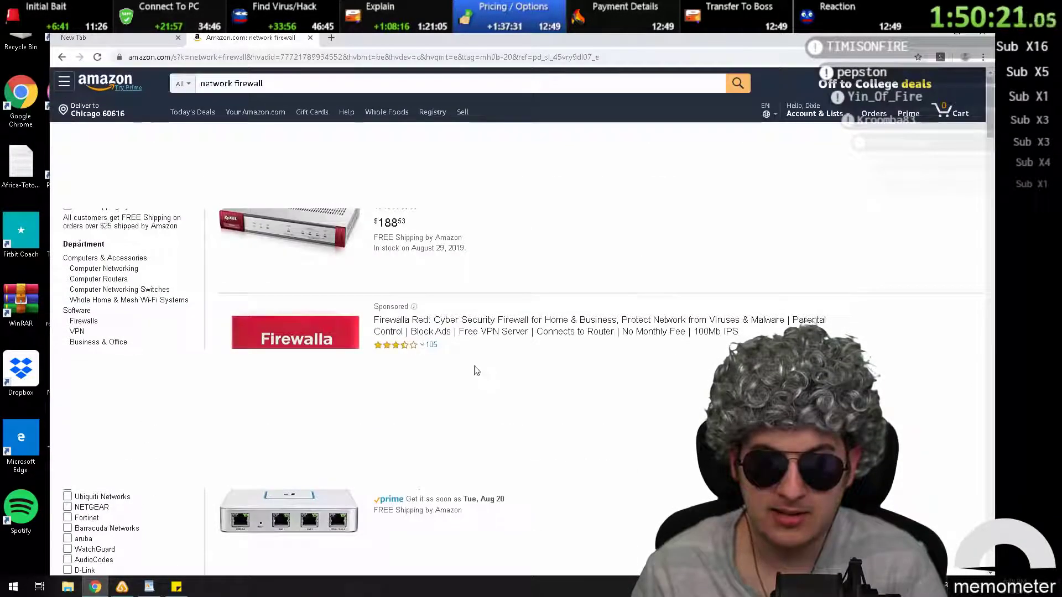
pyautogui.scroll(-5, 475, 369)
pyautogui.scroll(-5, 499, 361)
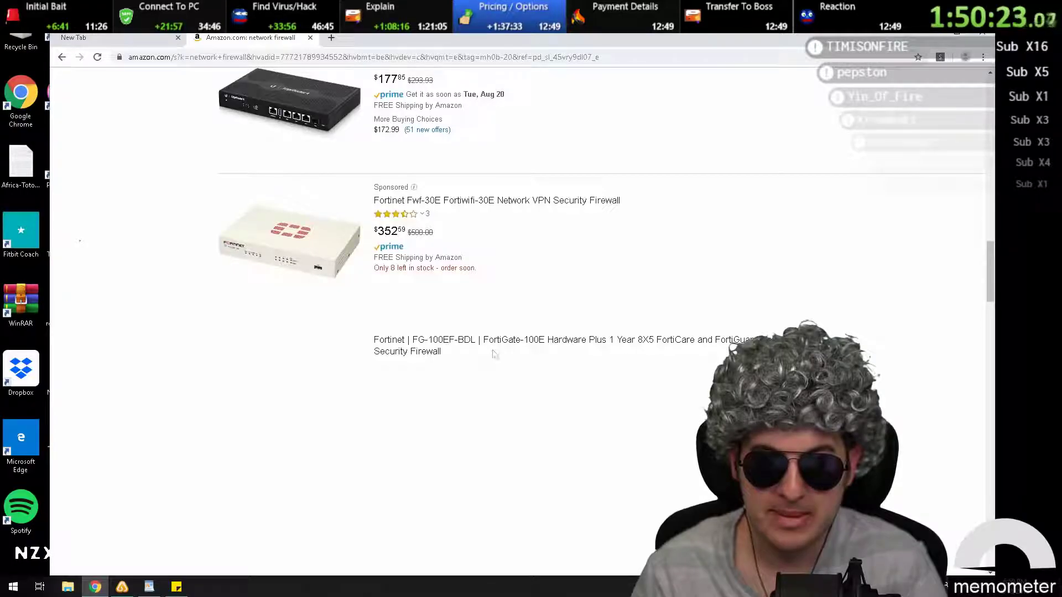
pyautogui.scroll(-5, 493, 355)
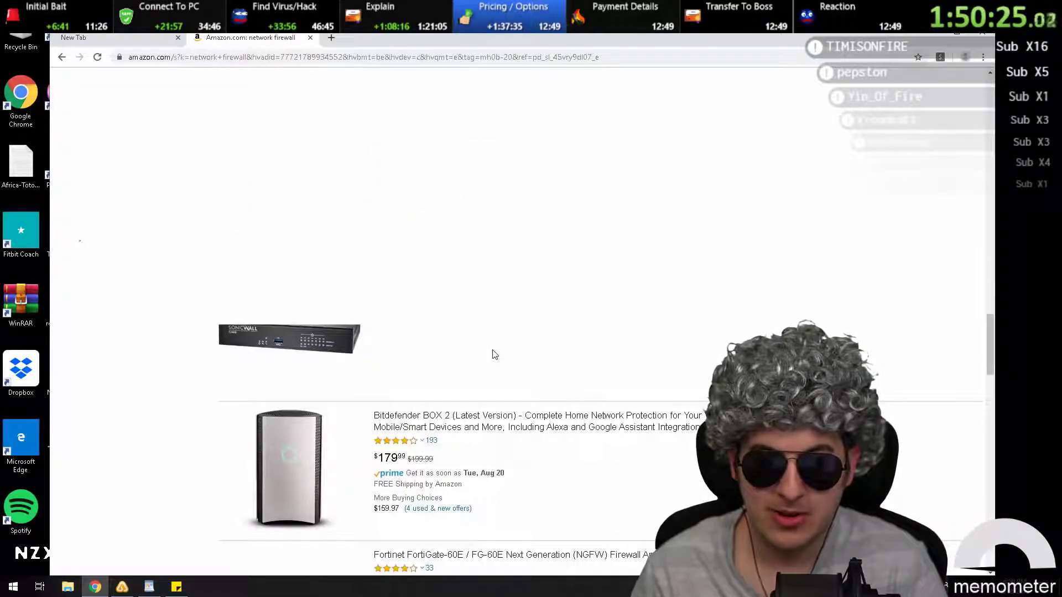
pyautogui.scroll(-2, 493, 355)
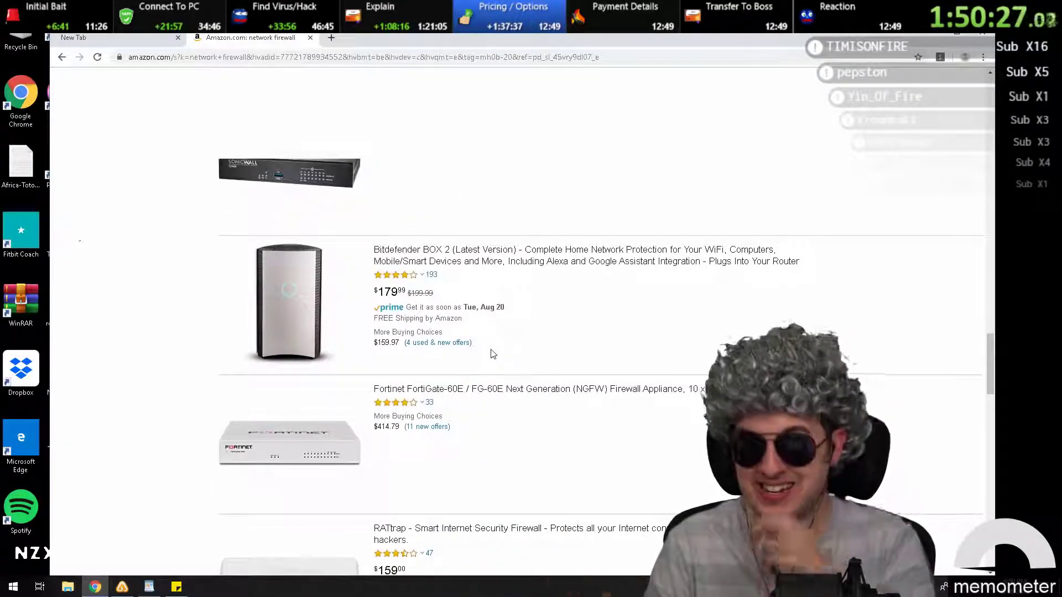
pyautogui.hotkey('ctrl', 'alt', 'Delete')
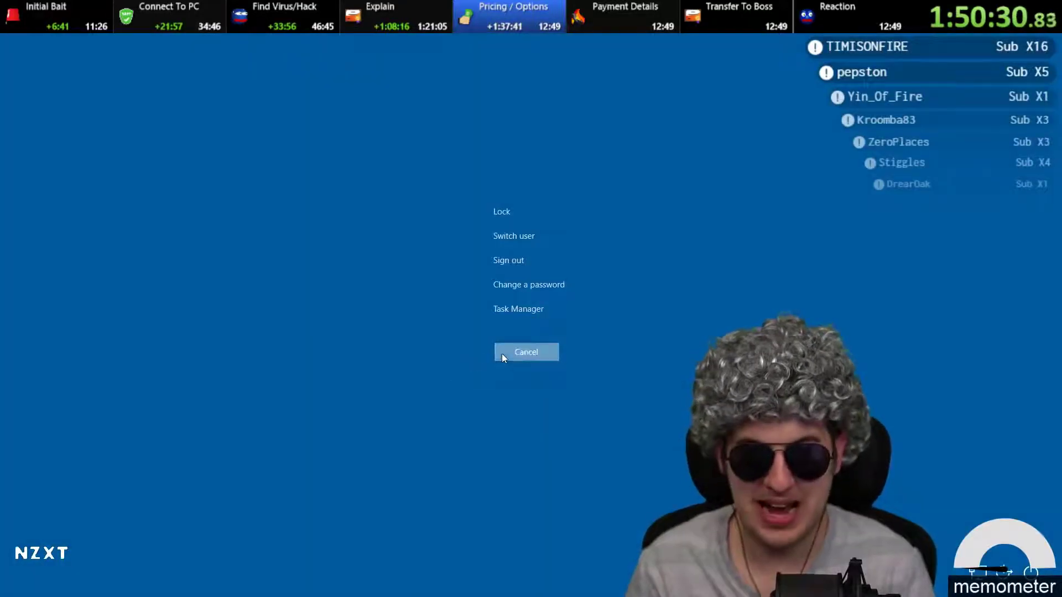
pyautogui.click(502, 354)
pyautogui.scroll(-1, 411, 326)
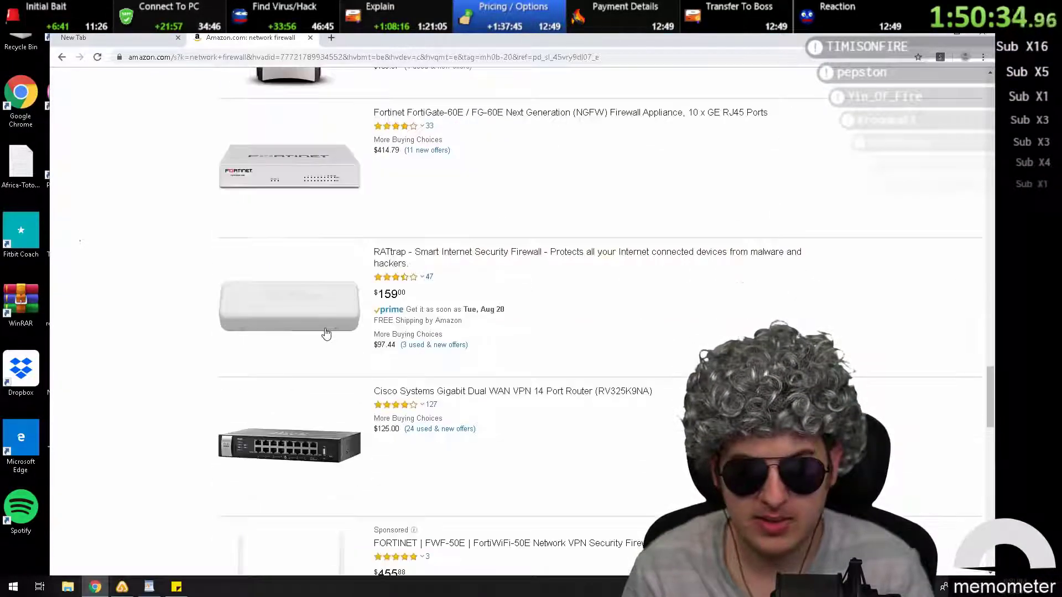
pyautogui.scroll(-1, 326, 334)
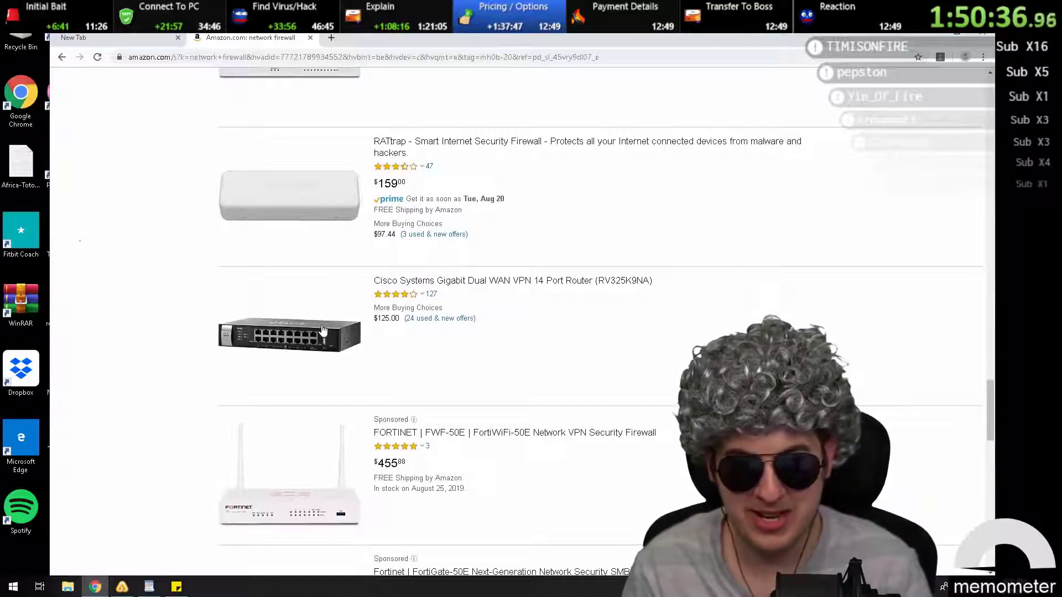
pyautogui.scroll(-2, 307, 316)
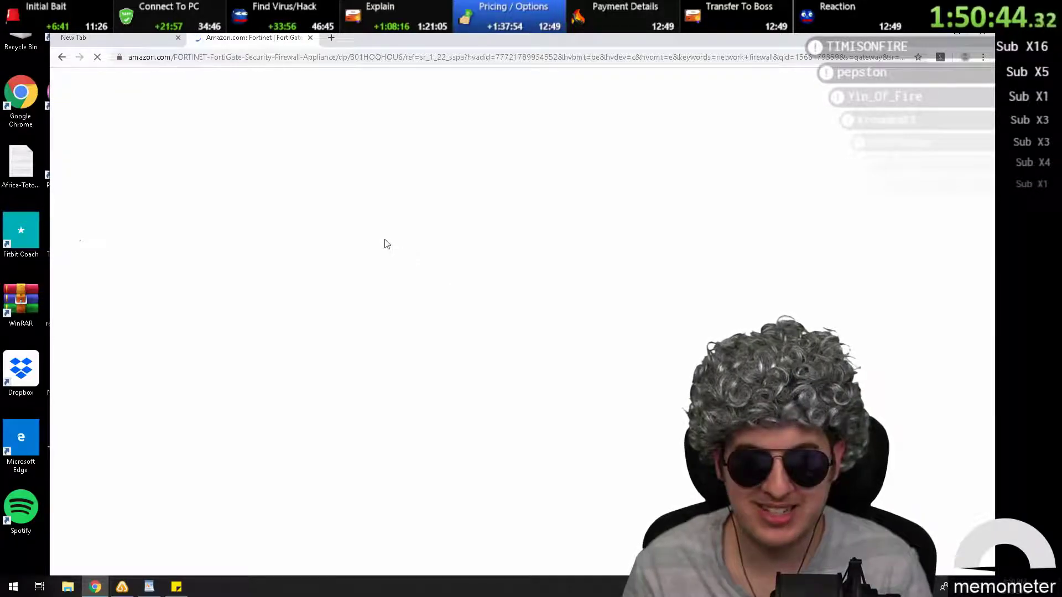
# Buy the FortiGate-50E firewall now for $405.30, declining the protection plan.
pyautogui.hotkey('ctrl', 'alt', 'Delete')
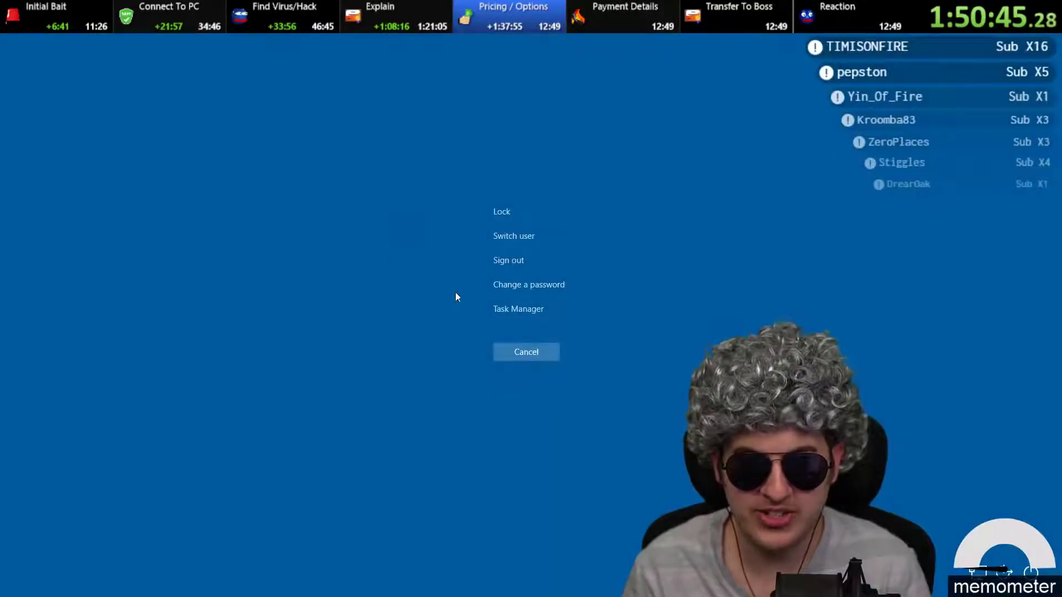
pyautogui.press('Escape')
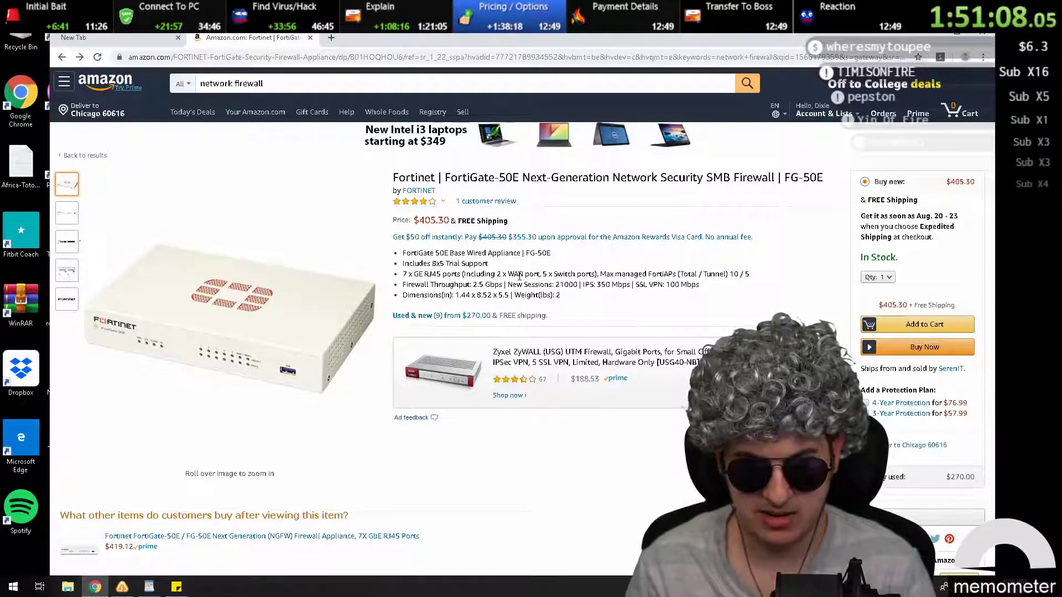
pyautogui.scroll(-3, 527, 268)
pyautogui.scroll(3, 533, 261)
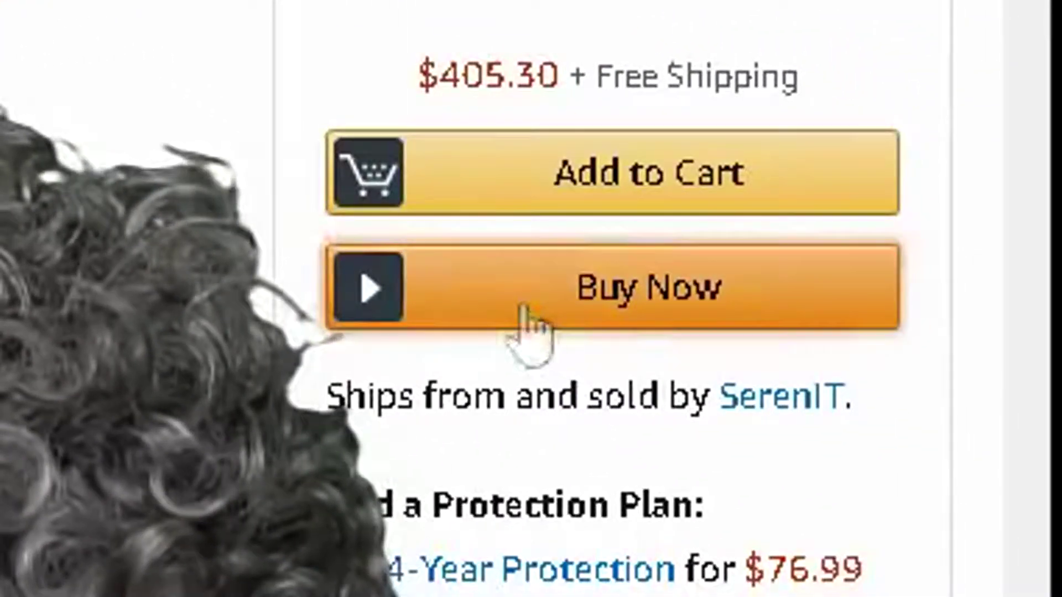
pyautogui.click(526, 307)
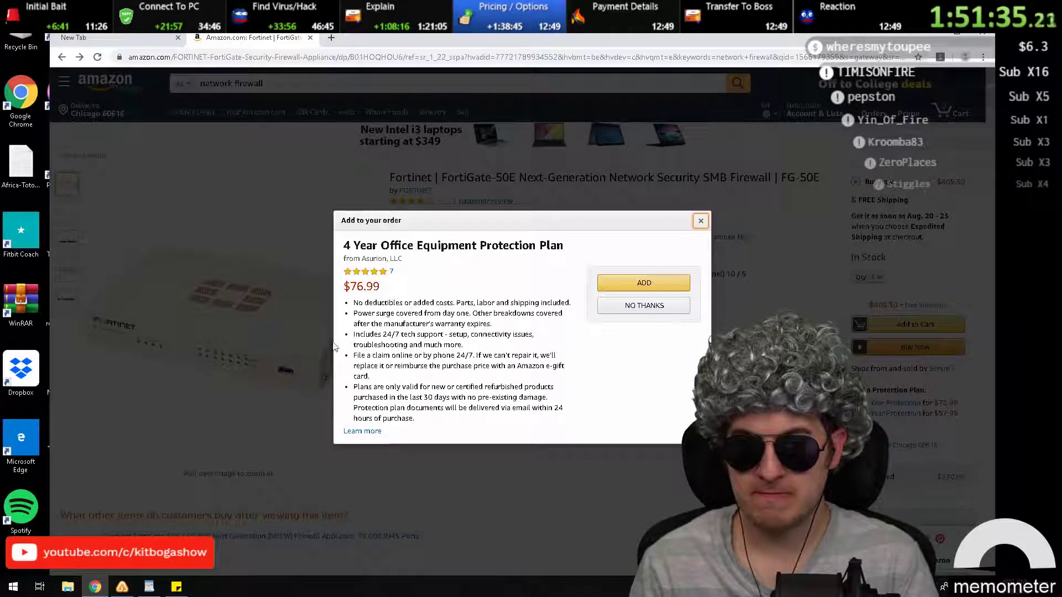
pyautogui.moveTo(697, 261); pyautogui.dragTo(700, 225)
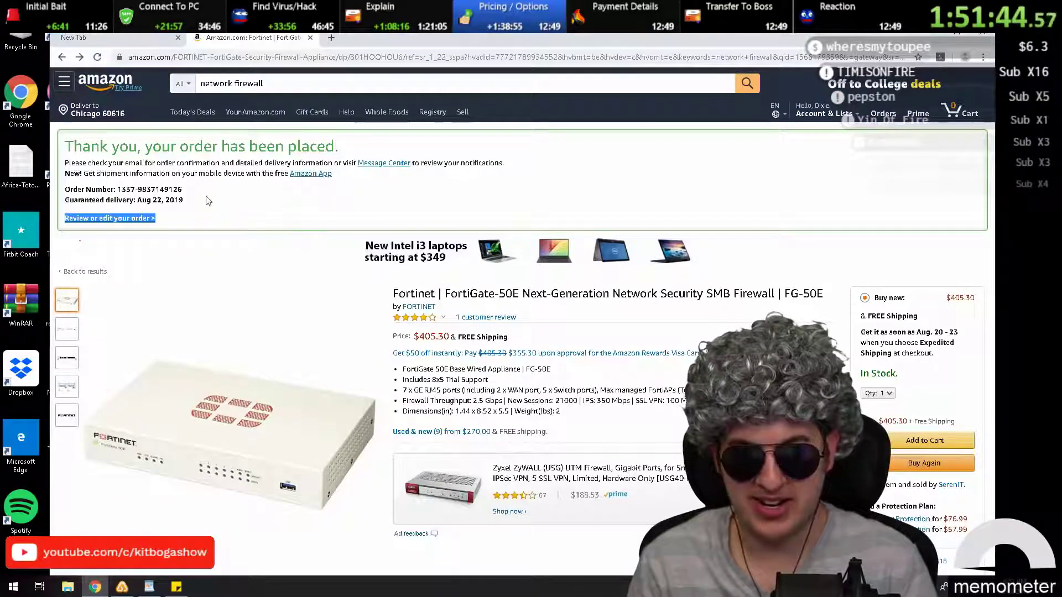
pyautogui.click(207, 201)
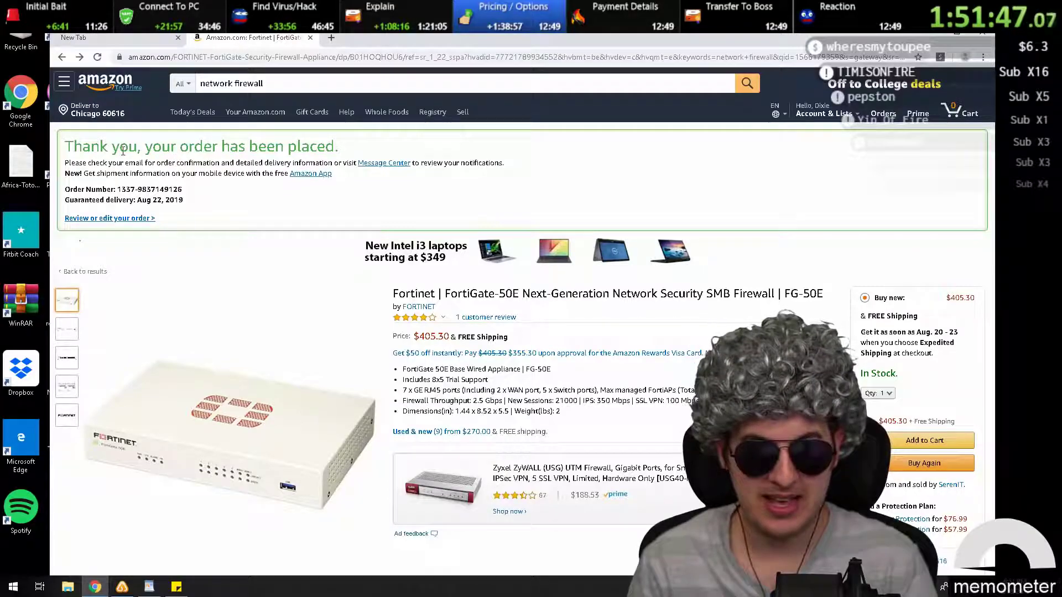
# Close the Amazon Chrome window, leaving a blank sticky note on the desktop.
pyautogui.moveTo(123, 147); pyautogui.dragTo(205, 146)
pyautogui.click(202, 145)
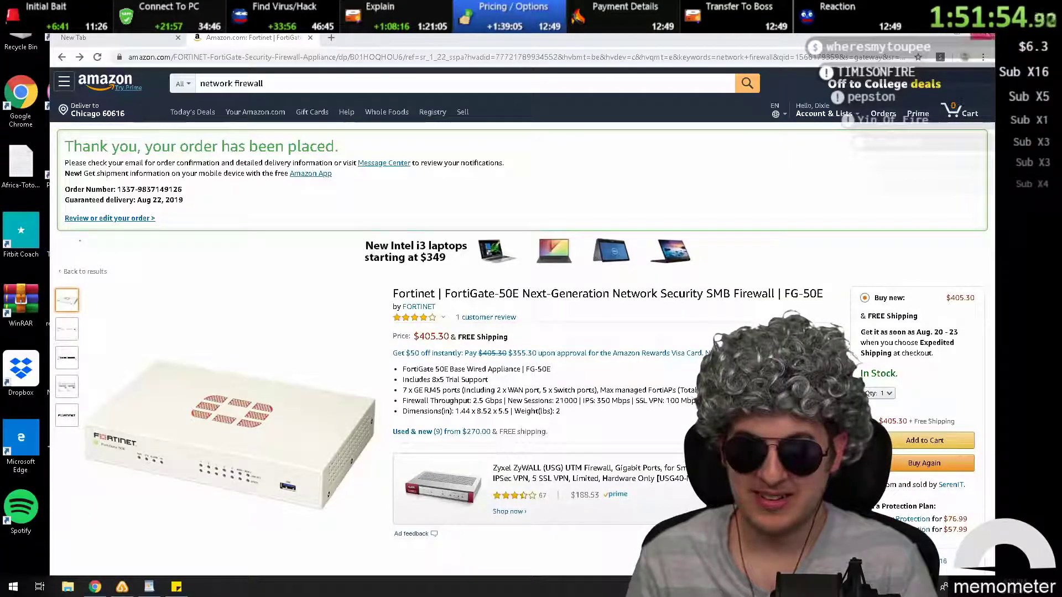
pyautogui.click(990, 36)
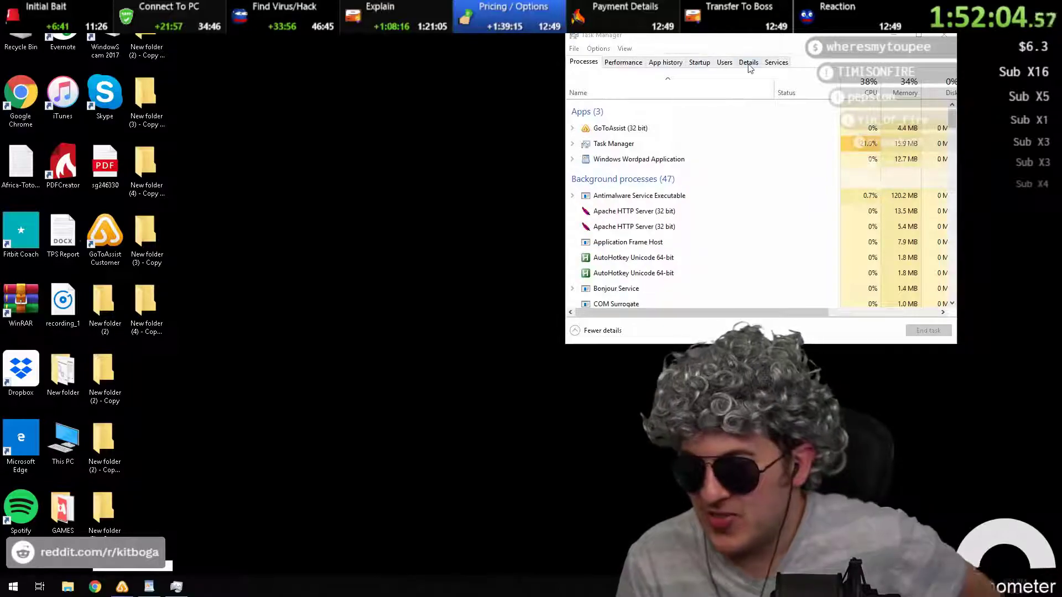
# Show Task Manager's per-process Details list with explorer.exe selected.
pyautogui.click(747, 63)
pyautogui.press('e')
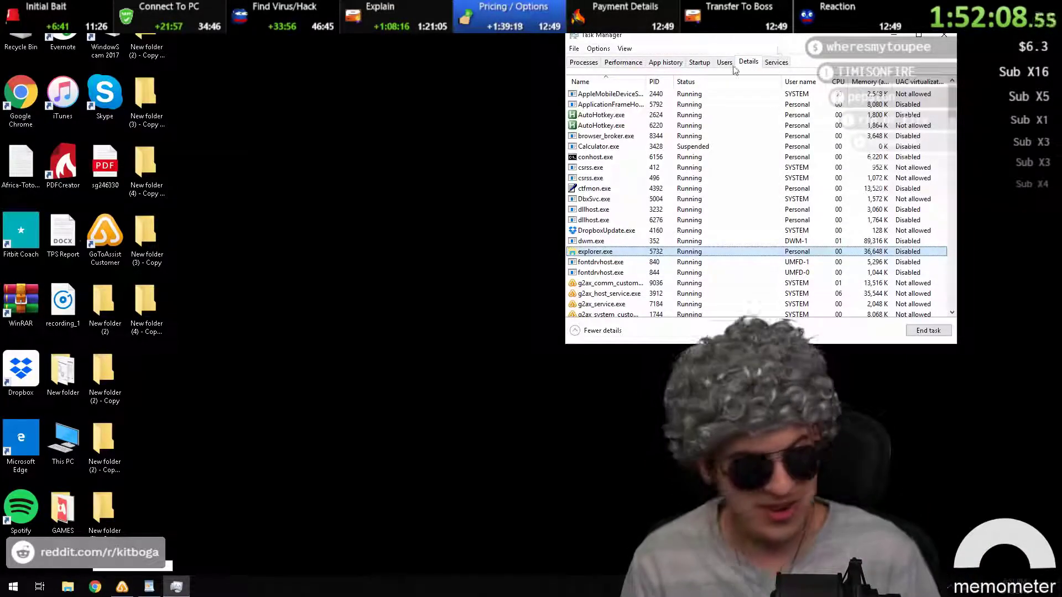
pyautogui.click(755, 63)
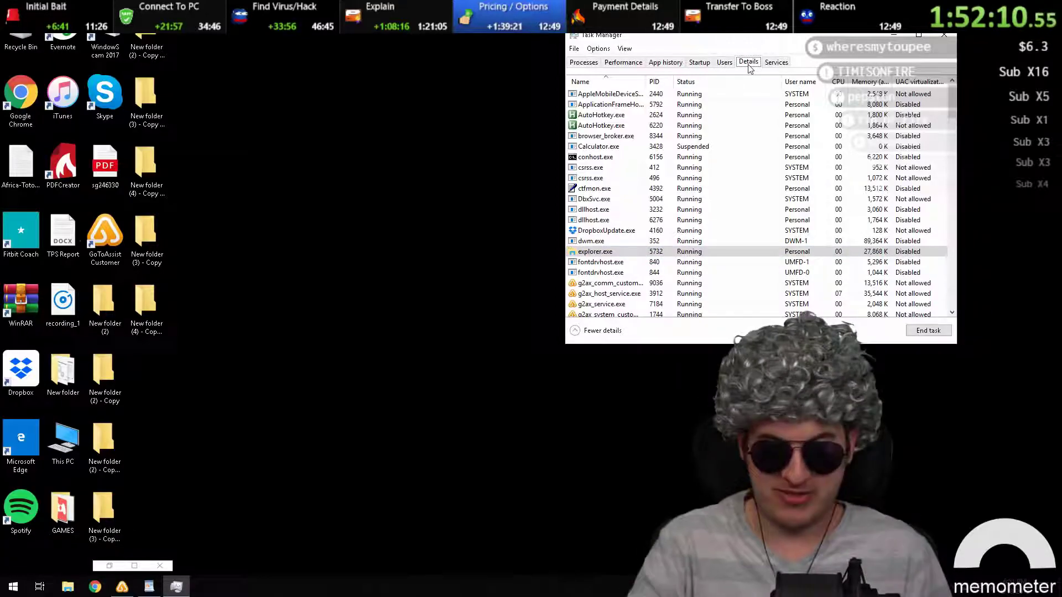